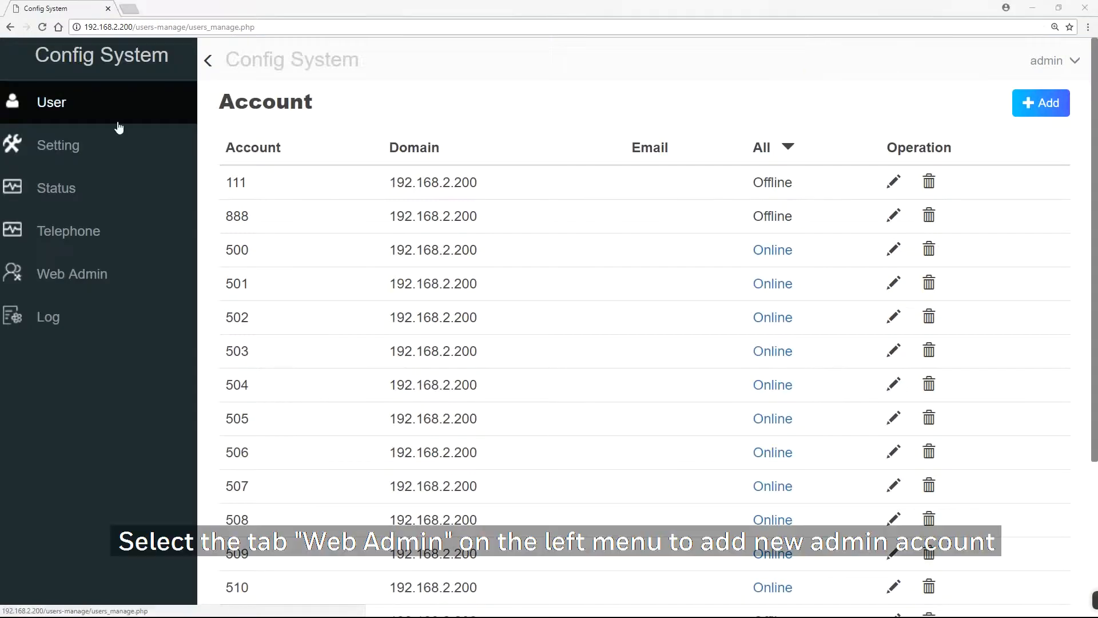
Step: Open the Web Admin account list and view the edit dialog for account 800, closing it without saving
left_click(112, 274)
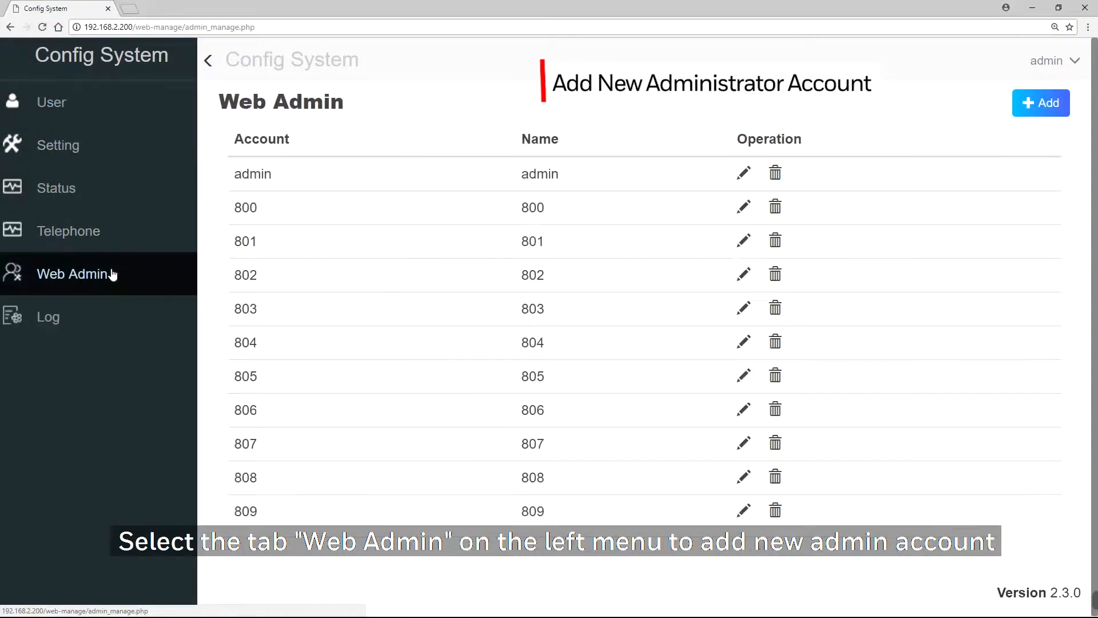
left_click(741, 207)
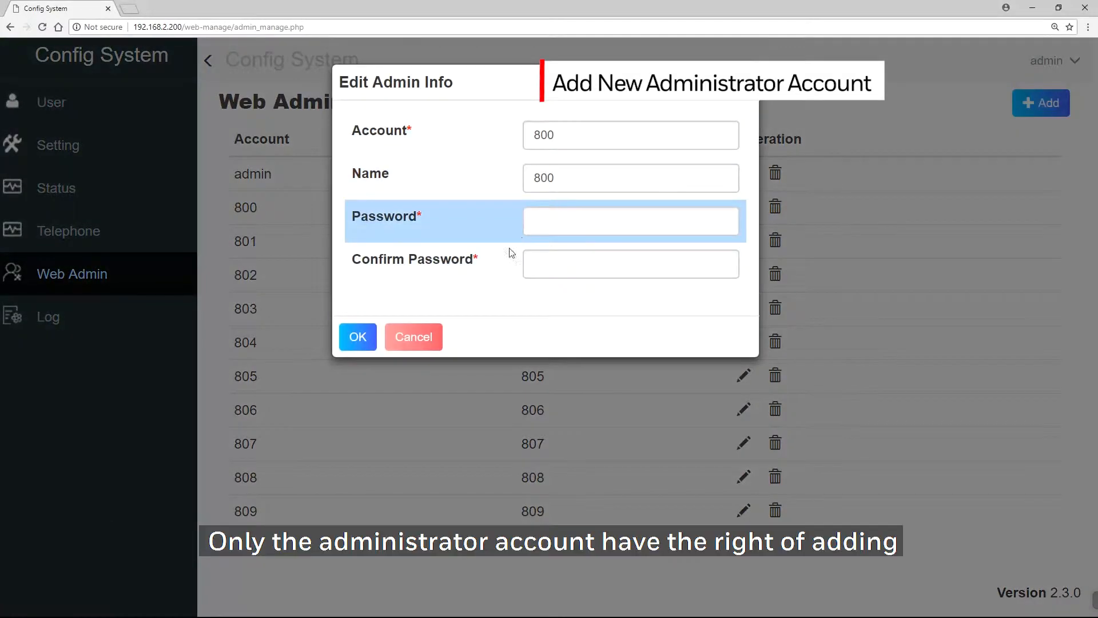
left_click(426, 337)
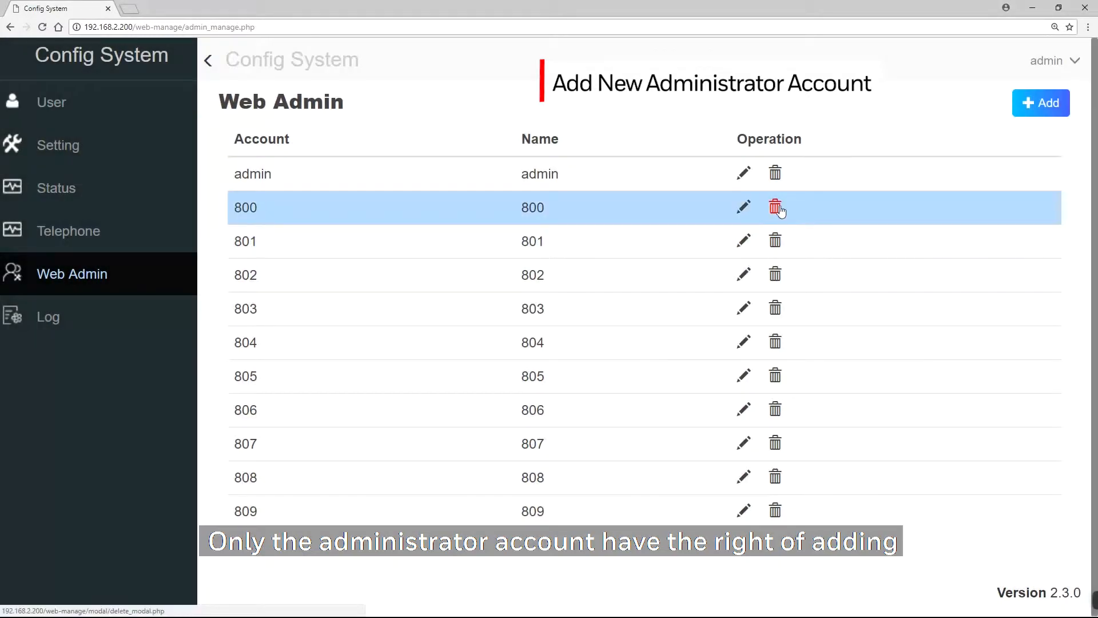
Step: Open the delete confirmation for admin account 800 and cancel it
left_click(776, 207)
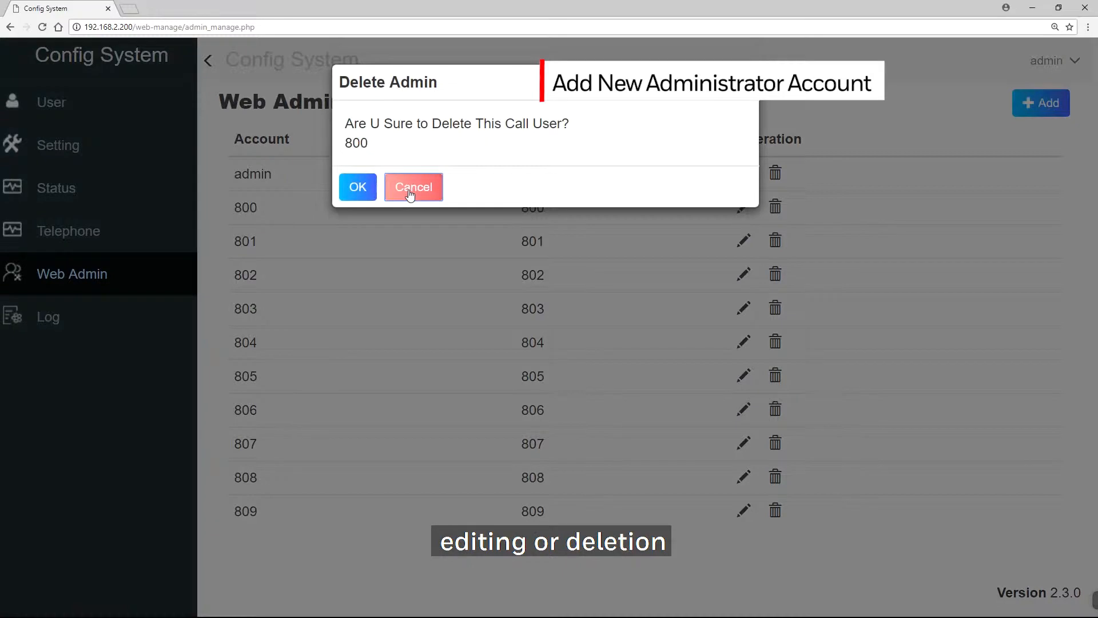
left_click(410, 194)
Step: Add a new web admin with account and name 810, entering and confirming its password, and dismiss the browser's save-password offer
left_click(1033, 103)
left_click(619, 140)
left_click(605, 174)
type("810")
left_click(585, 222)
left_click(568, 257)
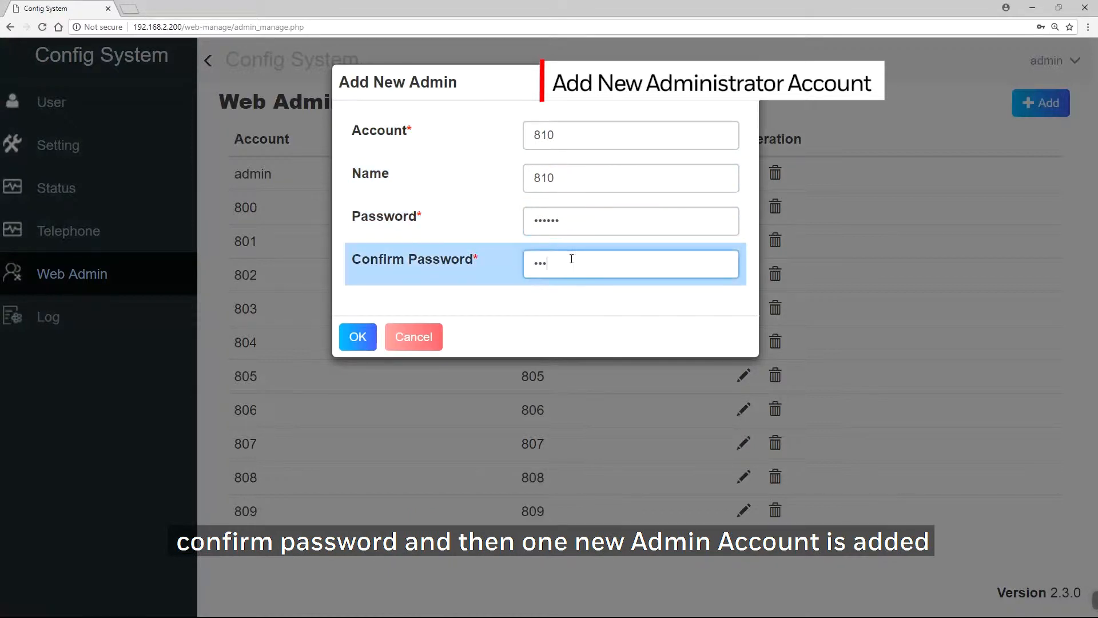
left_click(359, 333)
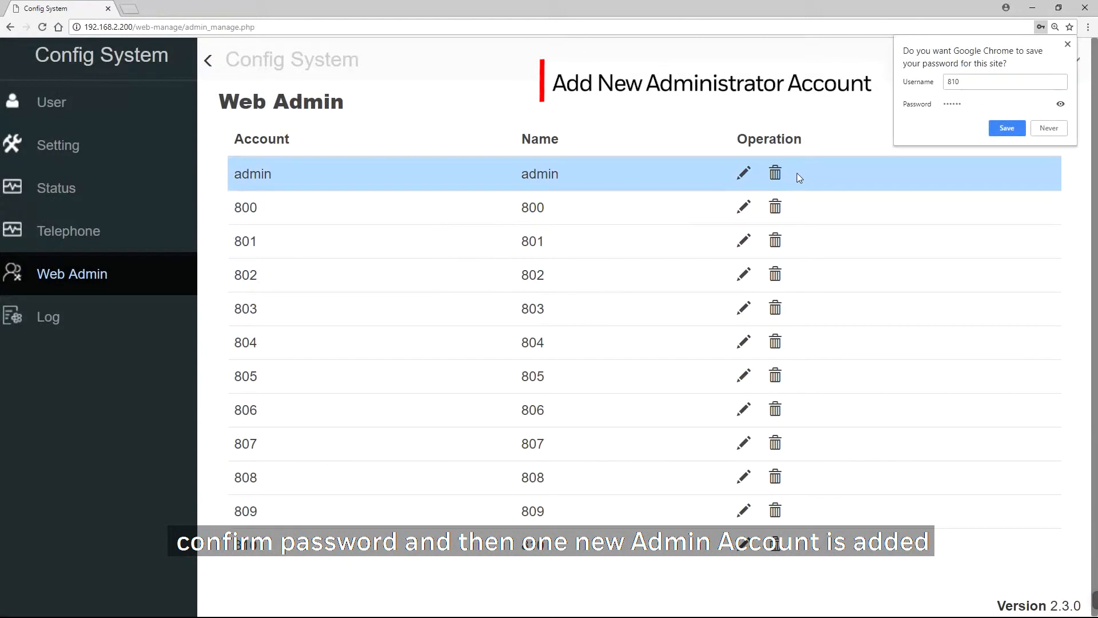
left_click(1067, 44)
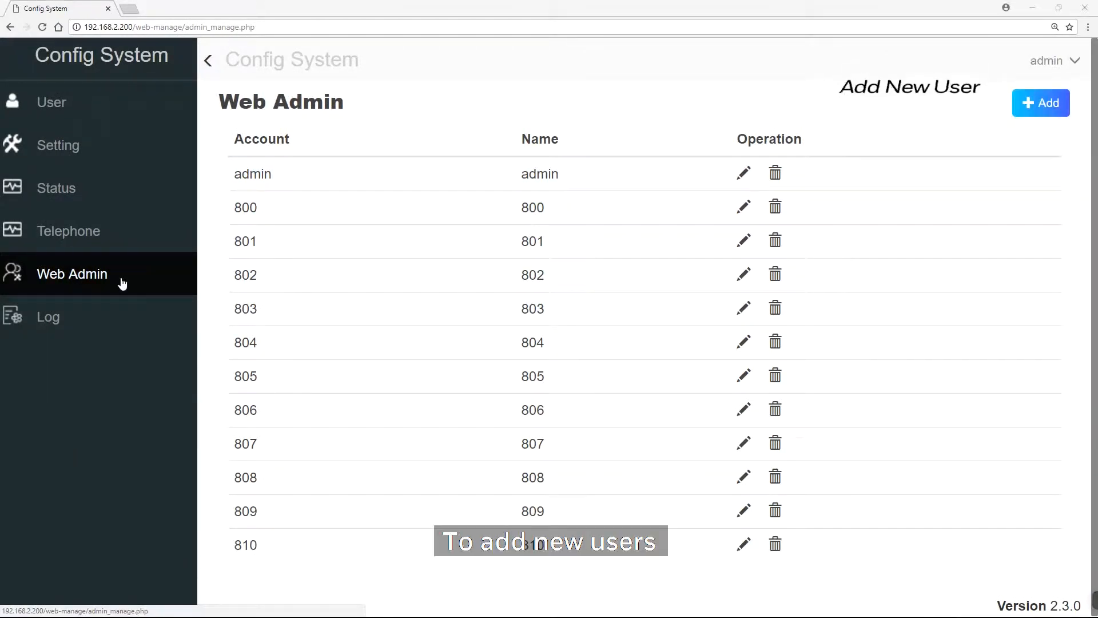
Step: Add a new user with account 512 on domain 192.168.2.200, entering and confirming its password
left_click(63, 102)
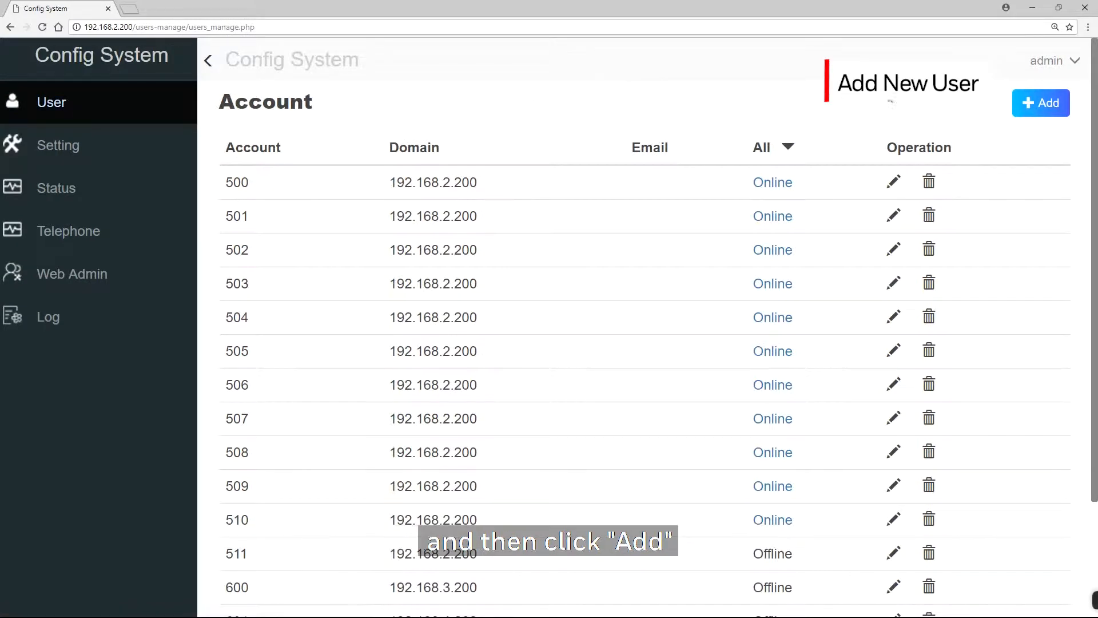
left_click(1030, 102)
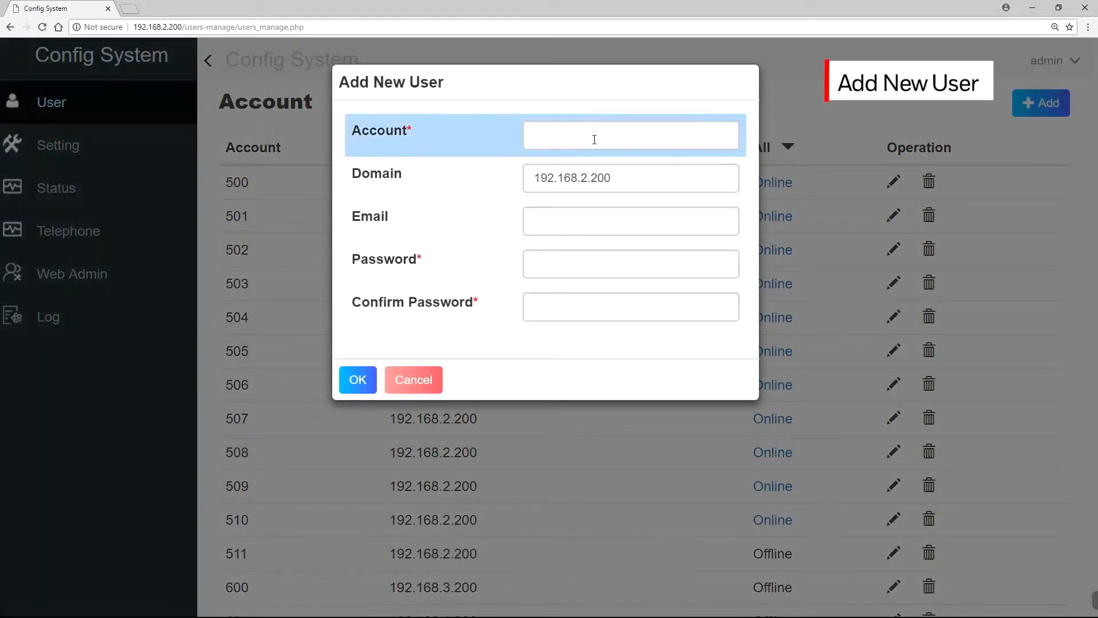
left_click(590, 134)
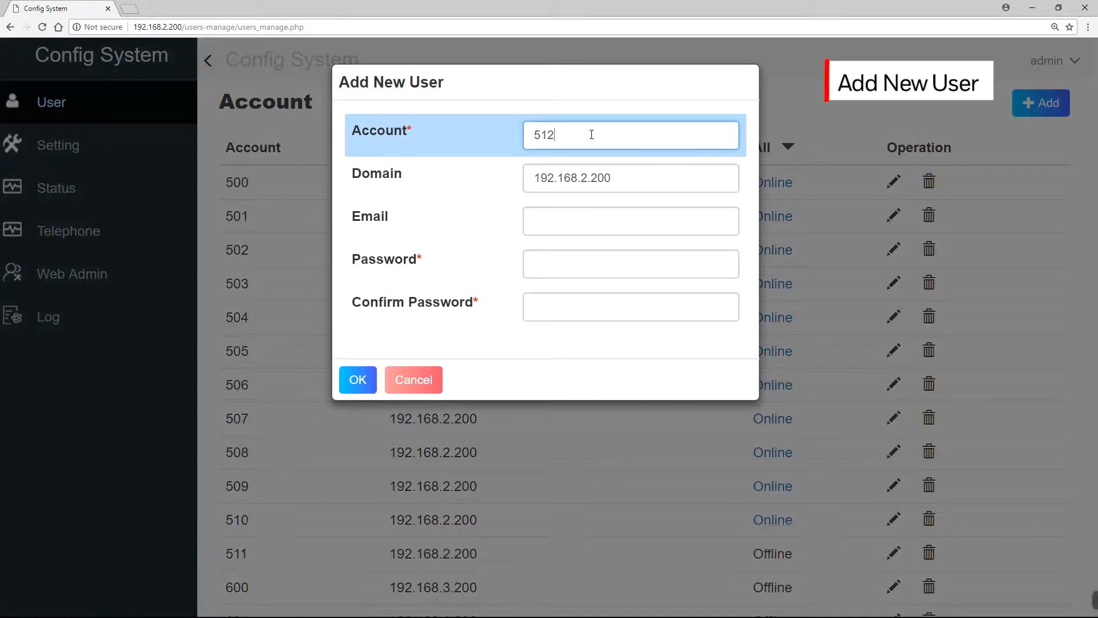
left_click(635, 176)
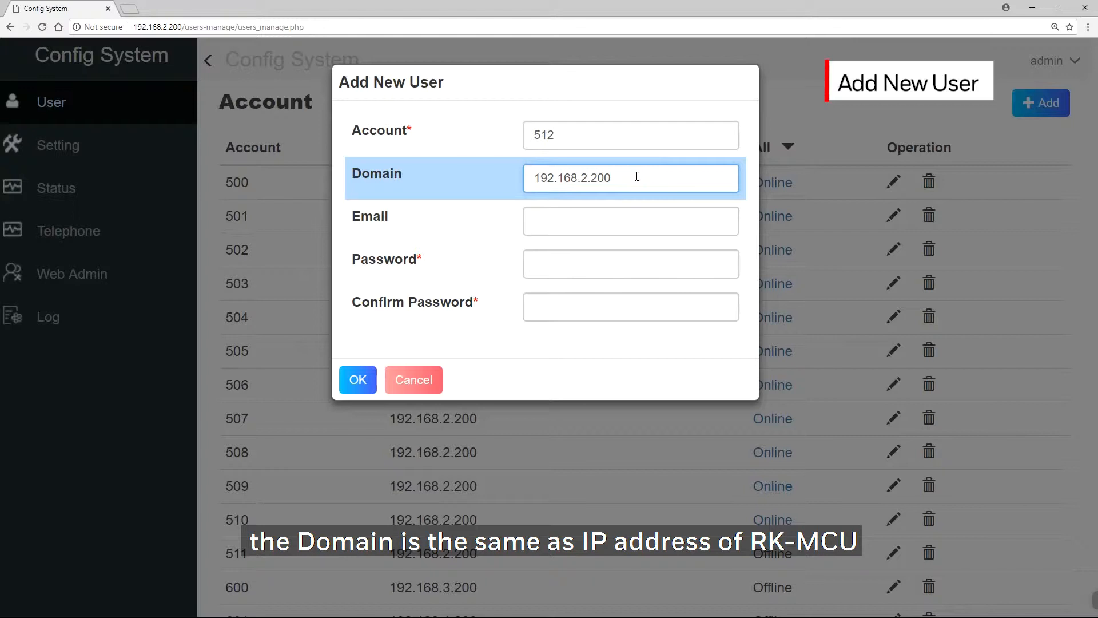
left_click(621, 256)
left_click(616, 303)
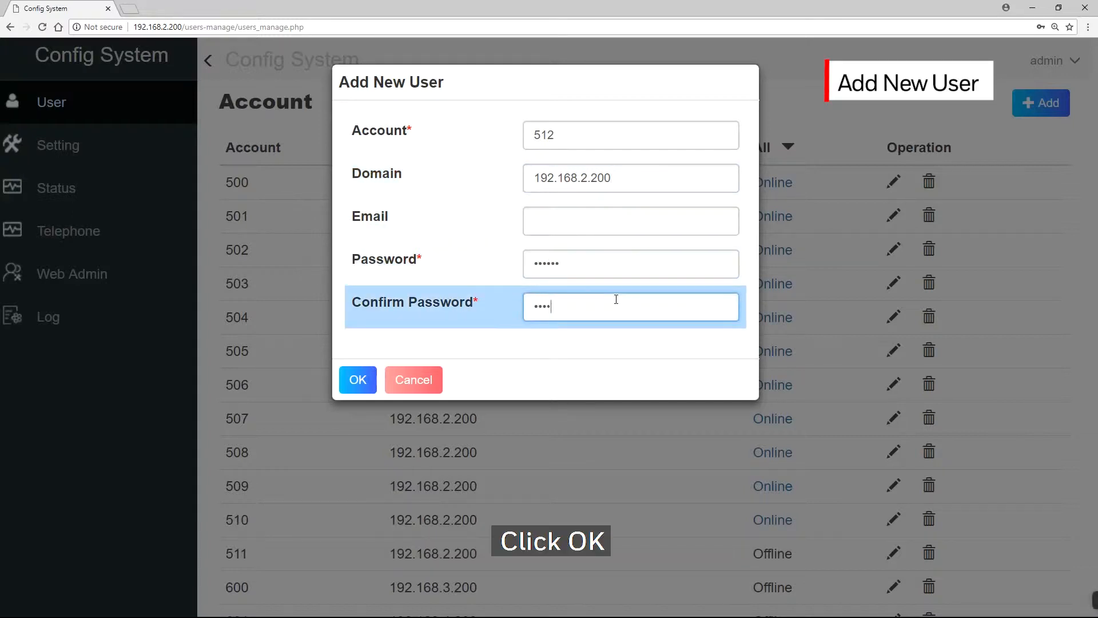
left_click(357, 380)
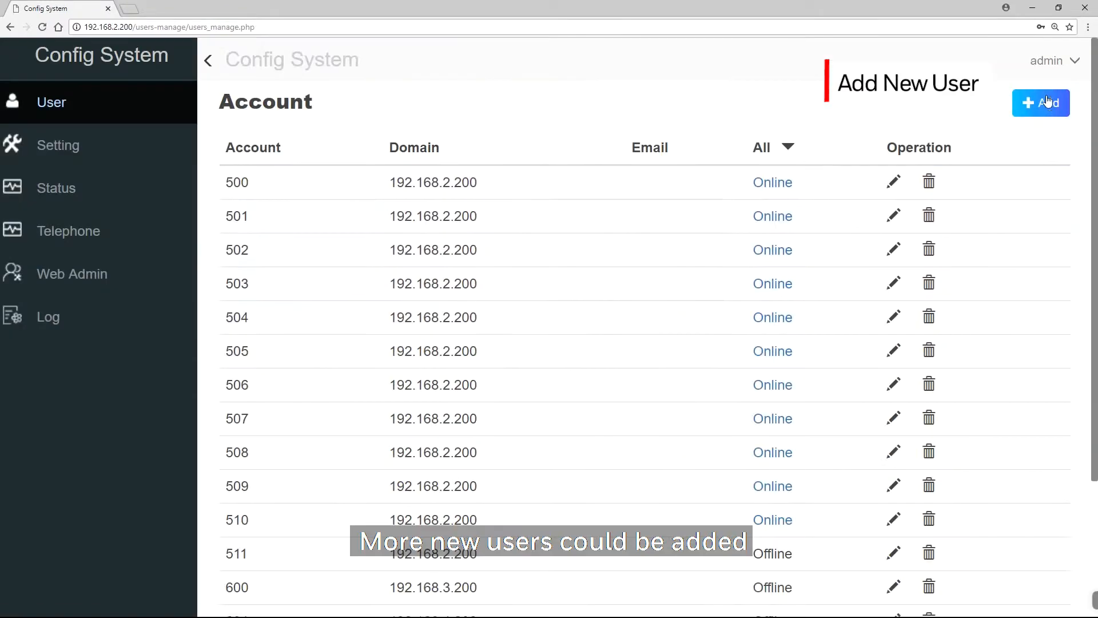
Step: Add another user with account 513, entering and confirming its password
left_click(1048, 103)
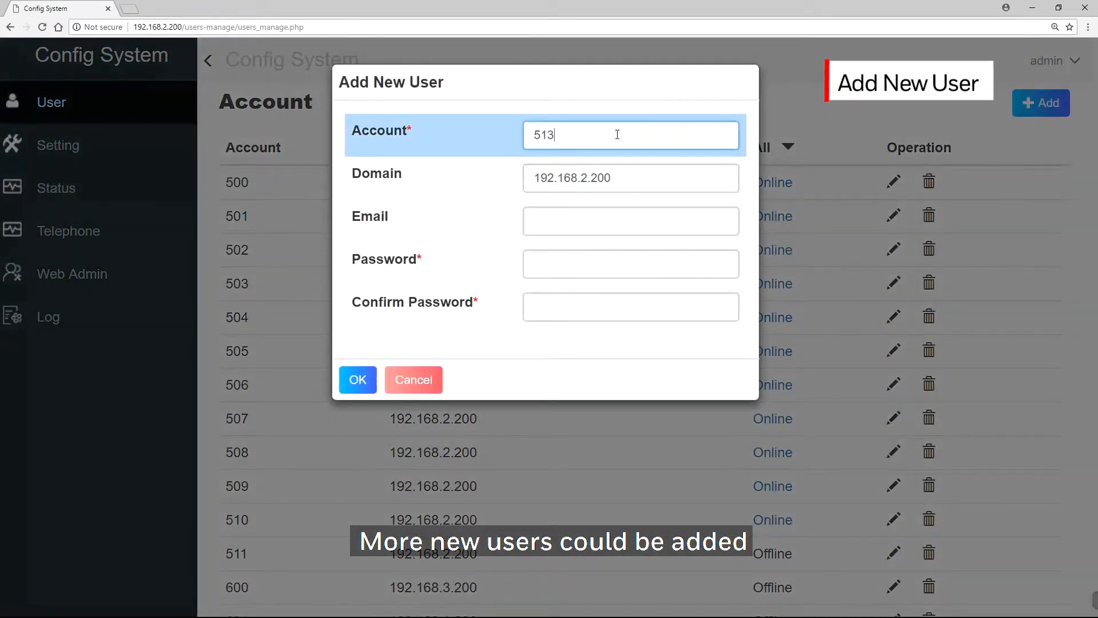
left_click(569, 251)
type("•••••")
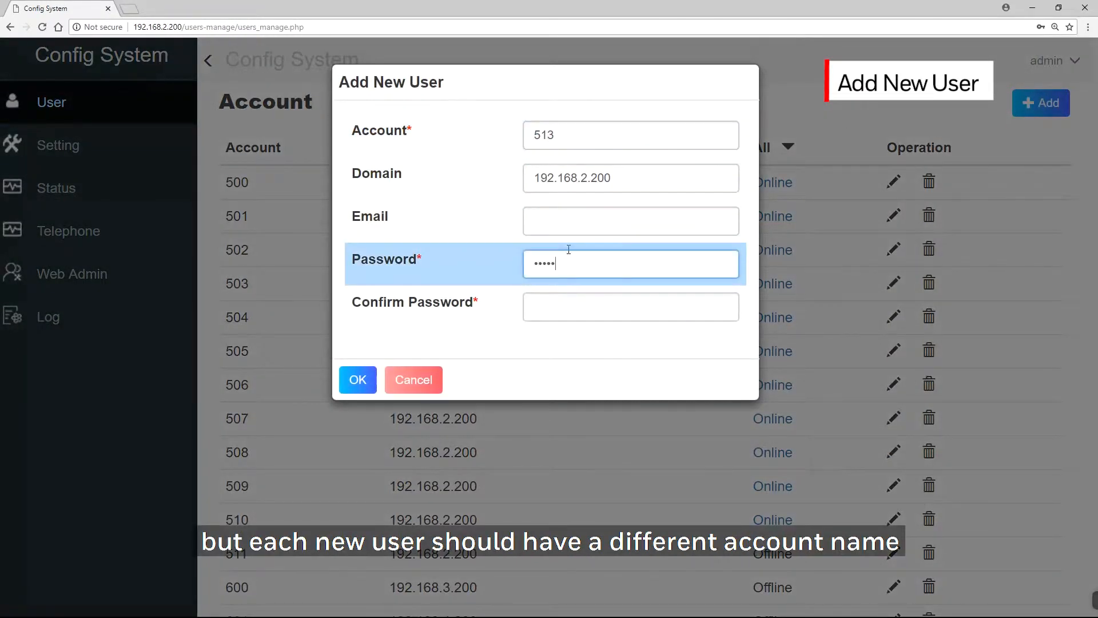
type("•")
left_click(557, 299)
type("•••")
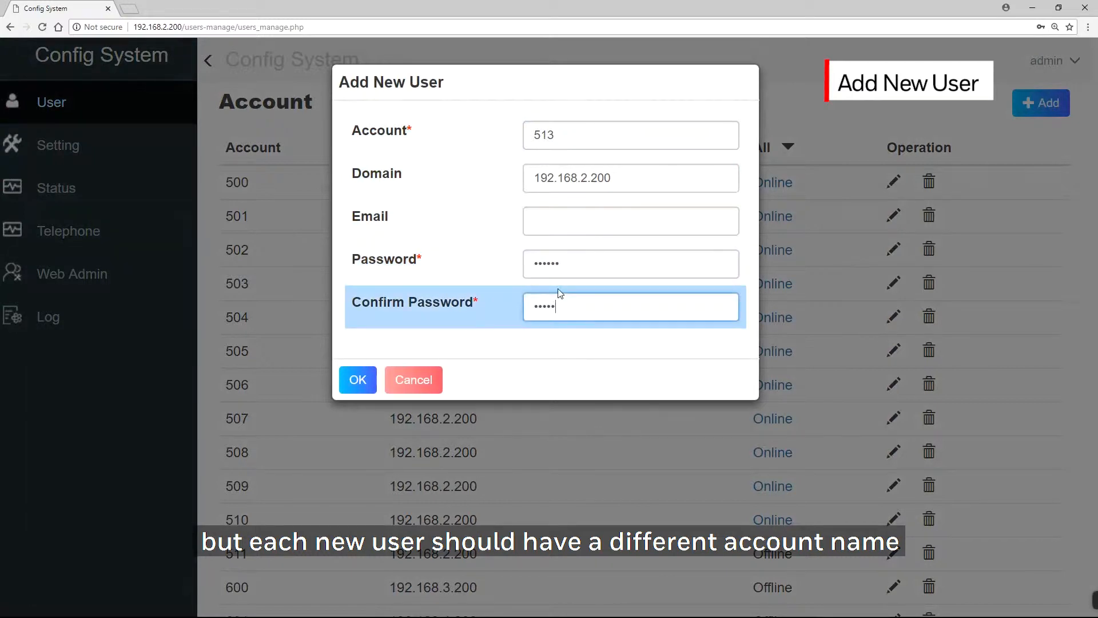
left_click(358, 379)
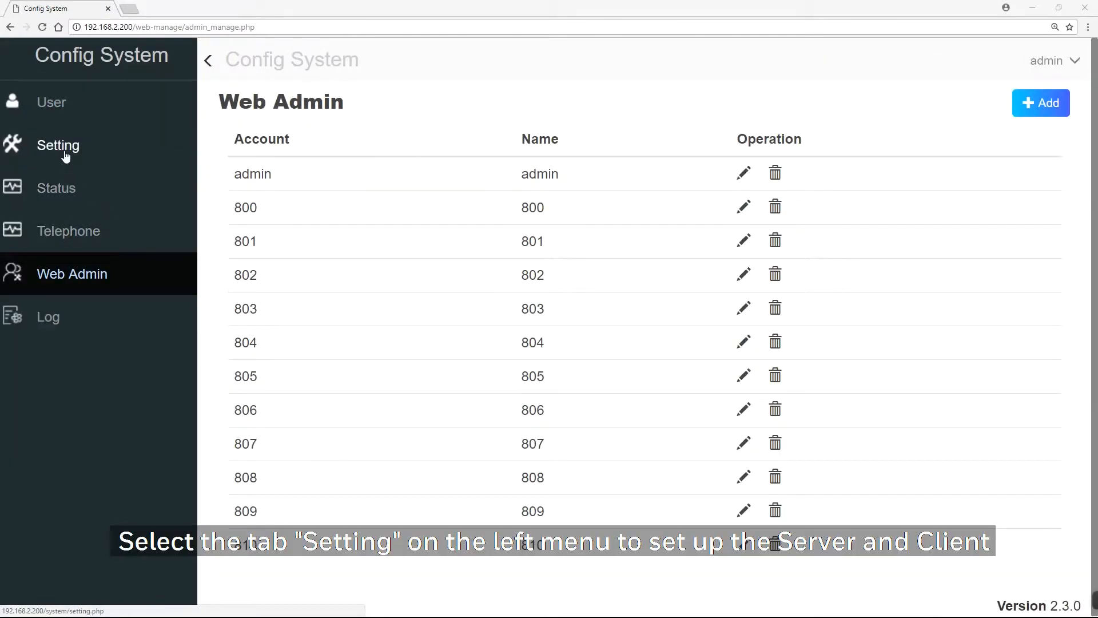
Step: Try the Remote server option in the settings with IP address 192.168.3.200
left_click(65, 154)
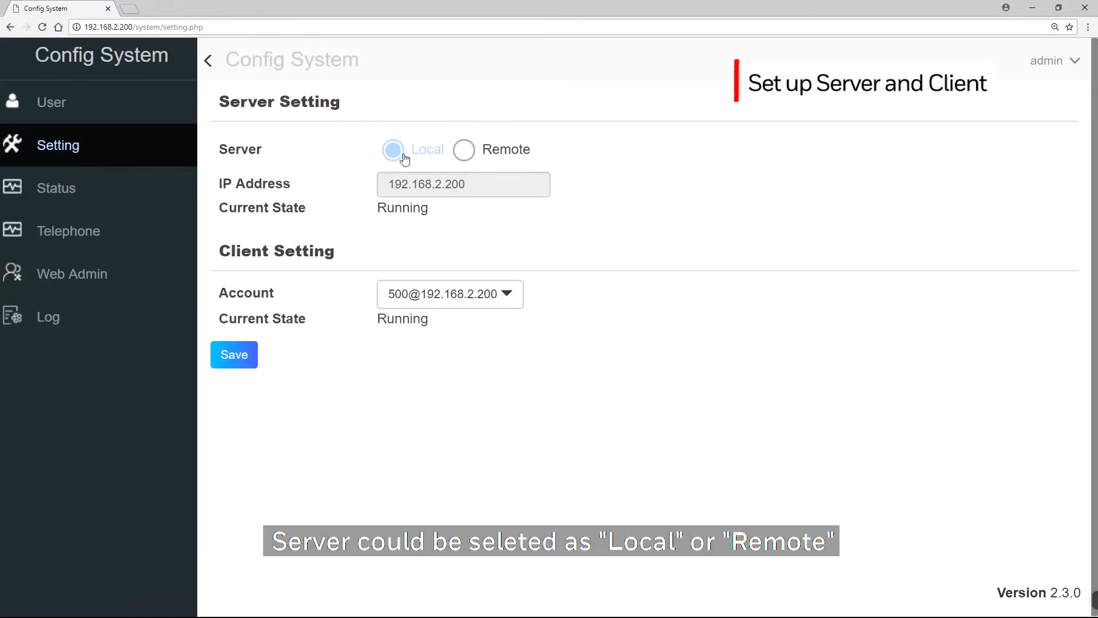
left_click(459, 153)
left_click(459, 186)
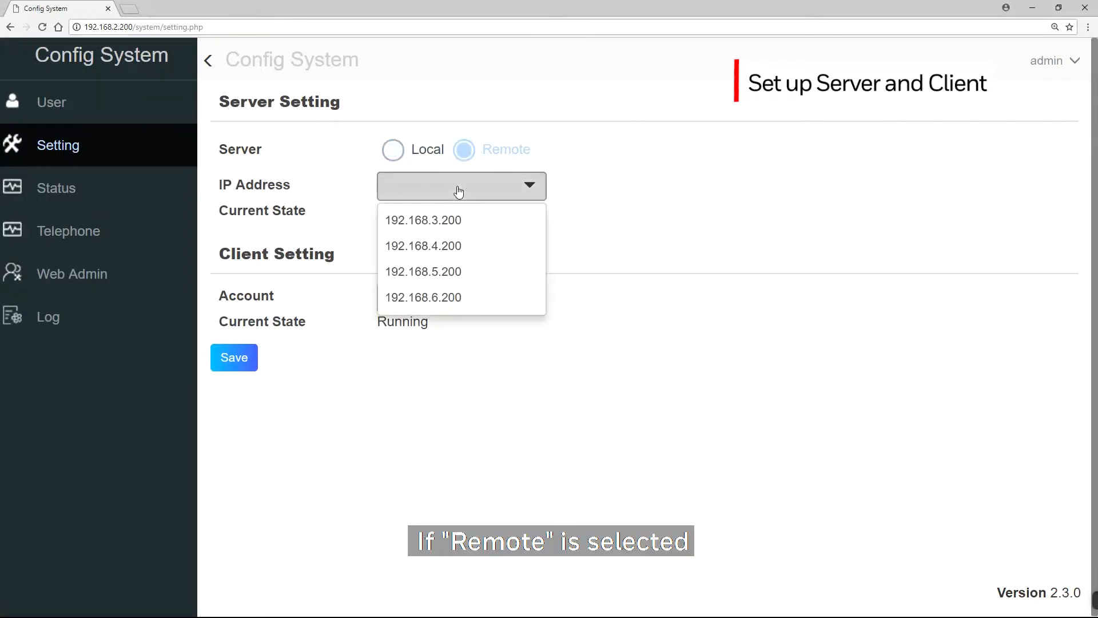
left_click(441, 231)
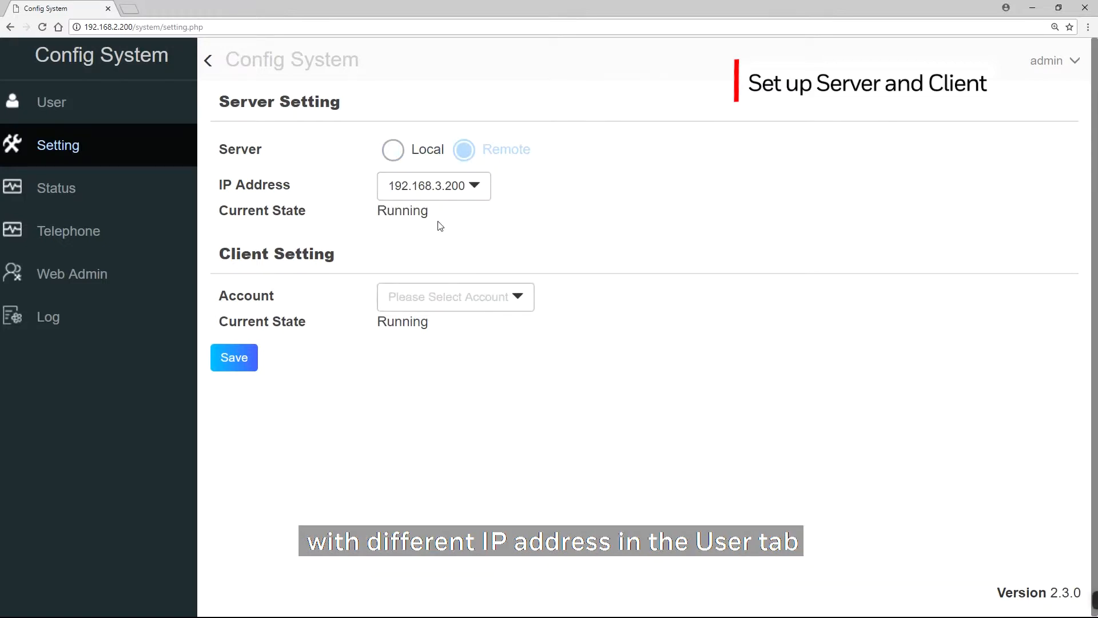
left_click(393, 150)
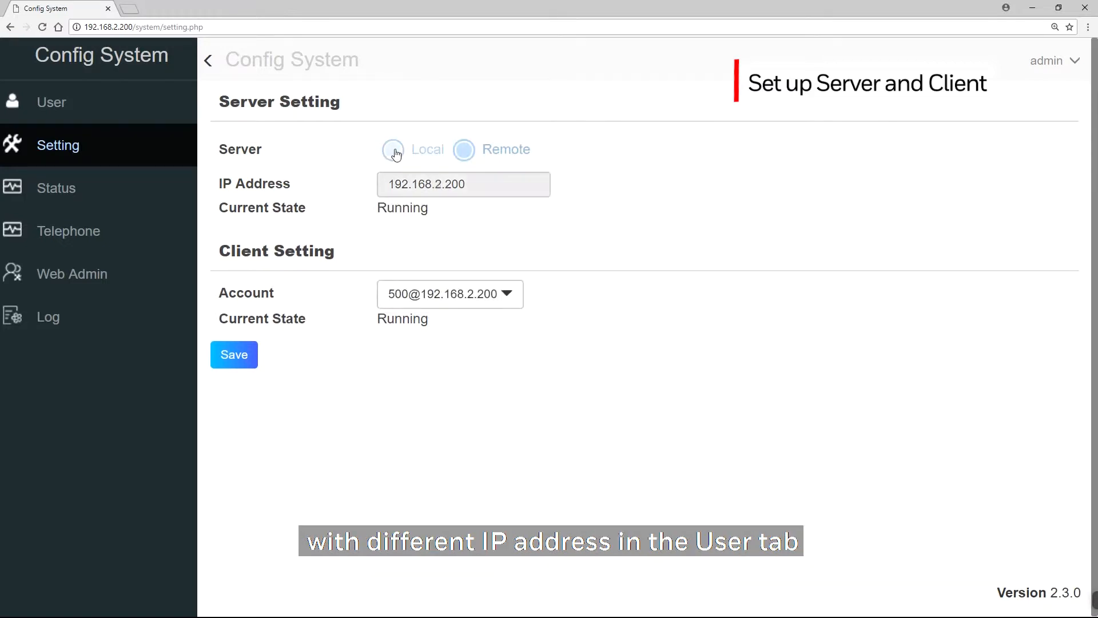
left_click(400, 295)
left_click(403, 355)
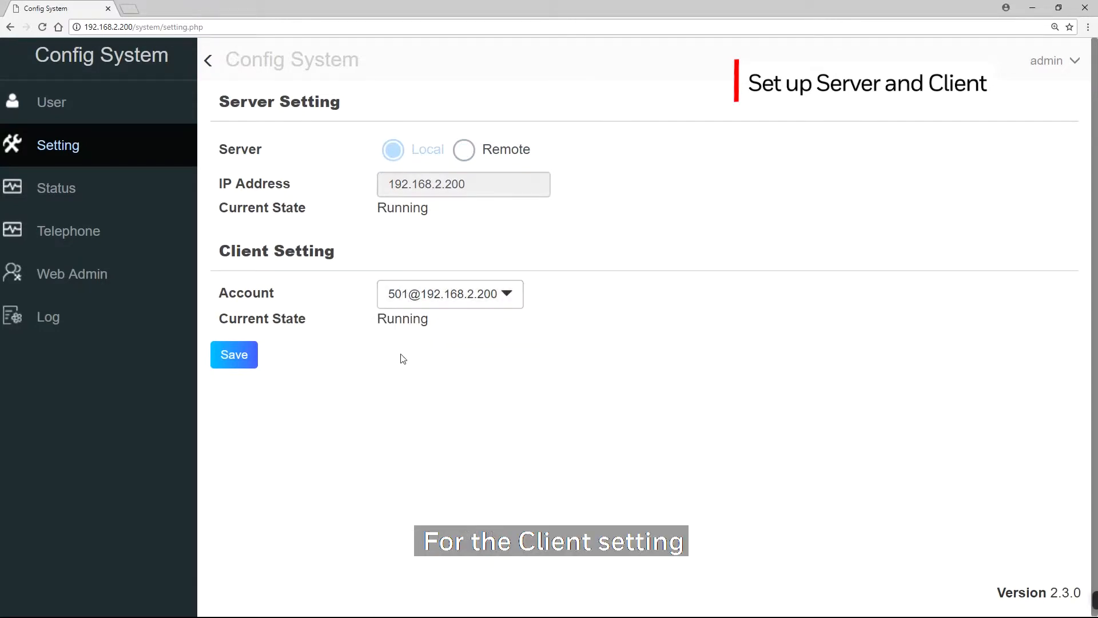
left_click(243, 356)
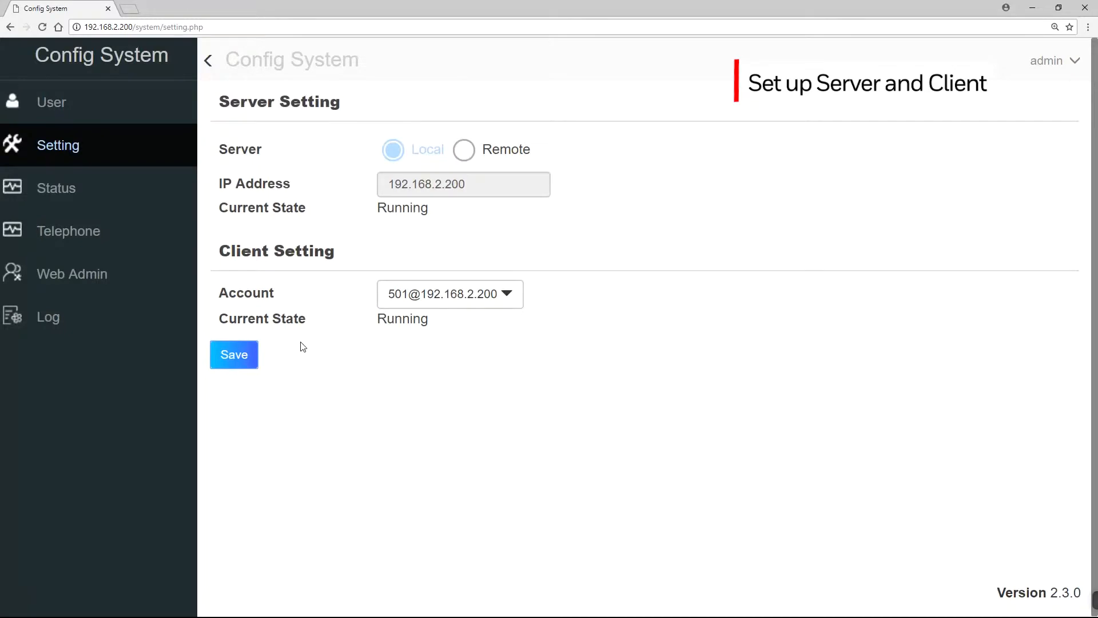
Step: Check the registration status of the accounts on the Status page
left_click(92, 189)
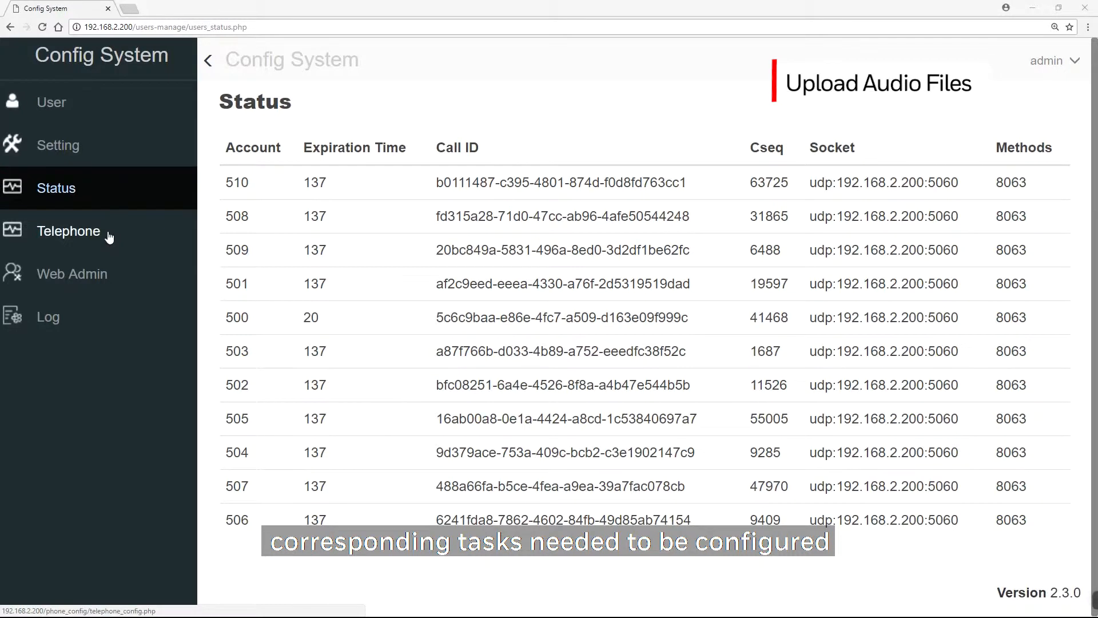
Step: Upload all seven WAV chime files from the CHIME folder as music under Common Information on the Telephone page
left_click(109, 237)
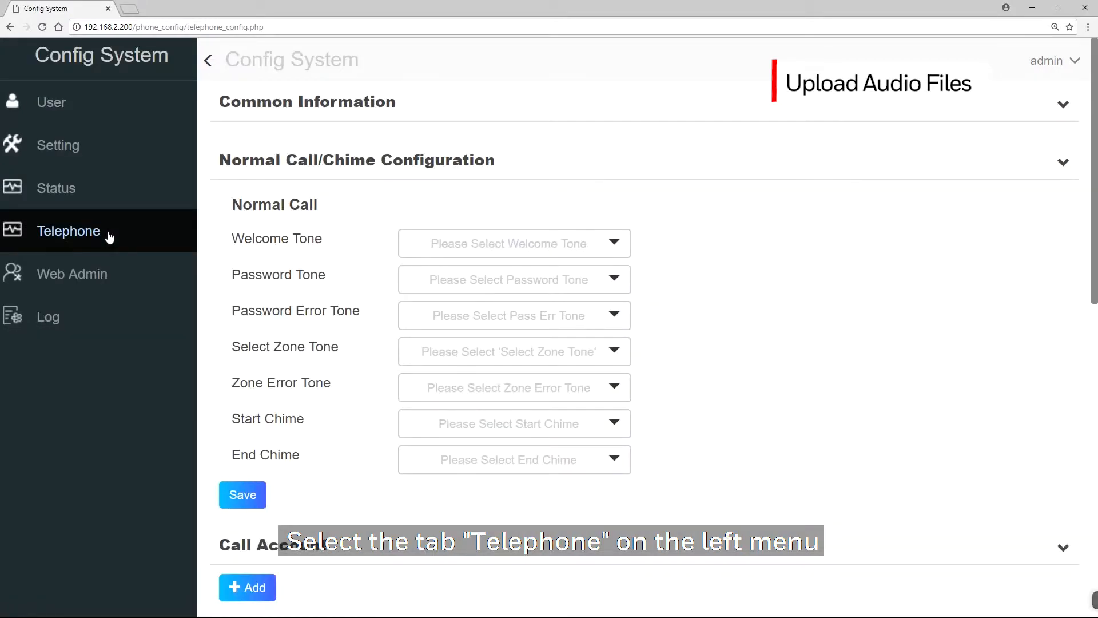
left_click(1062, 104)
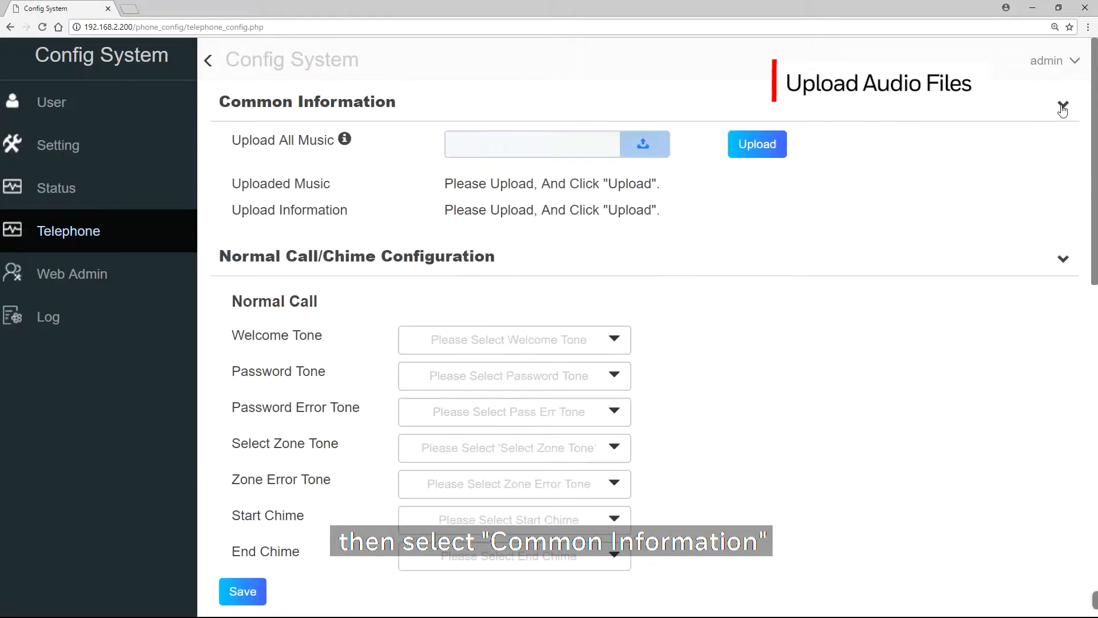
left_click(632, 154)
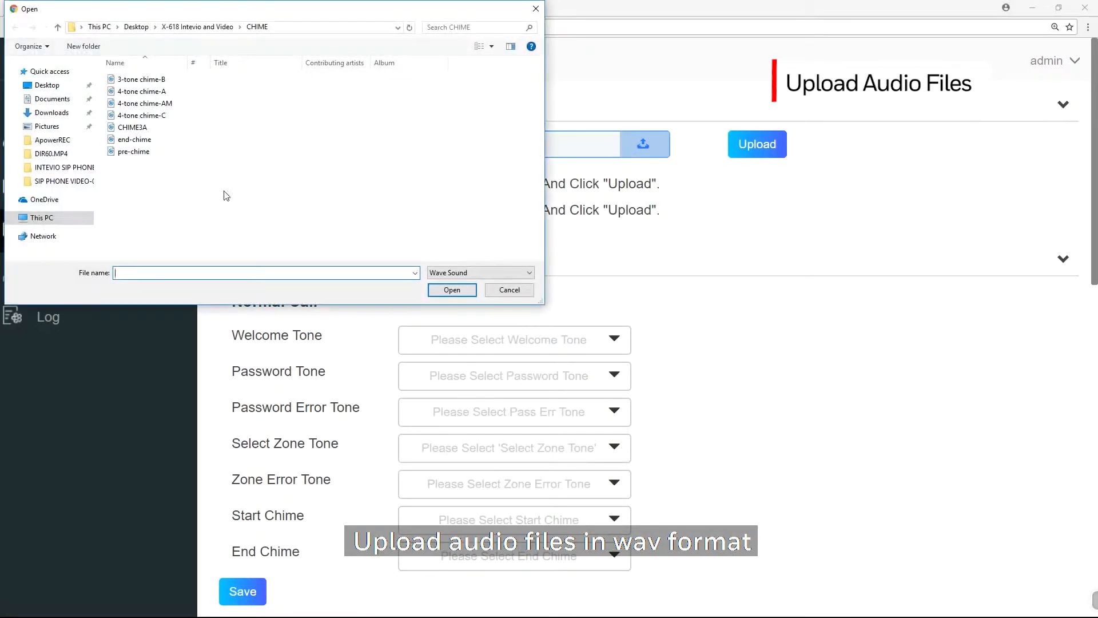
left_click_drag(223, 196, 147, 80)
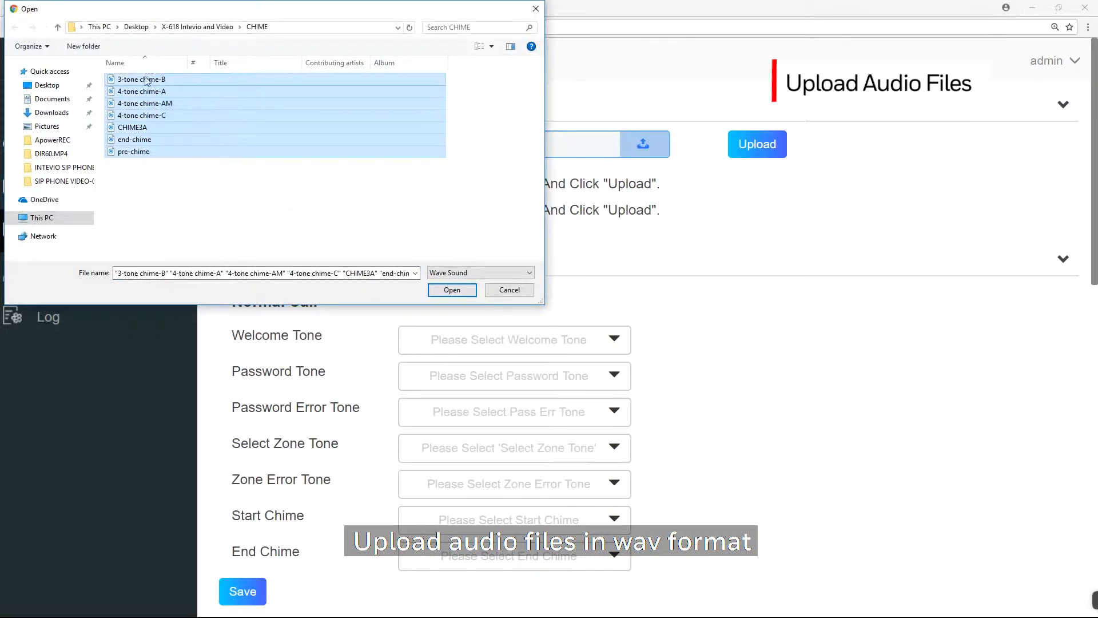
left_click(452, 290)
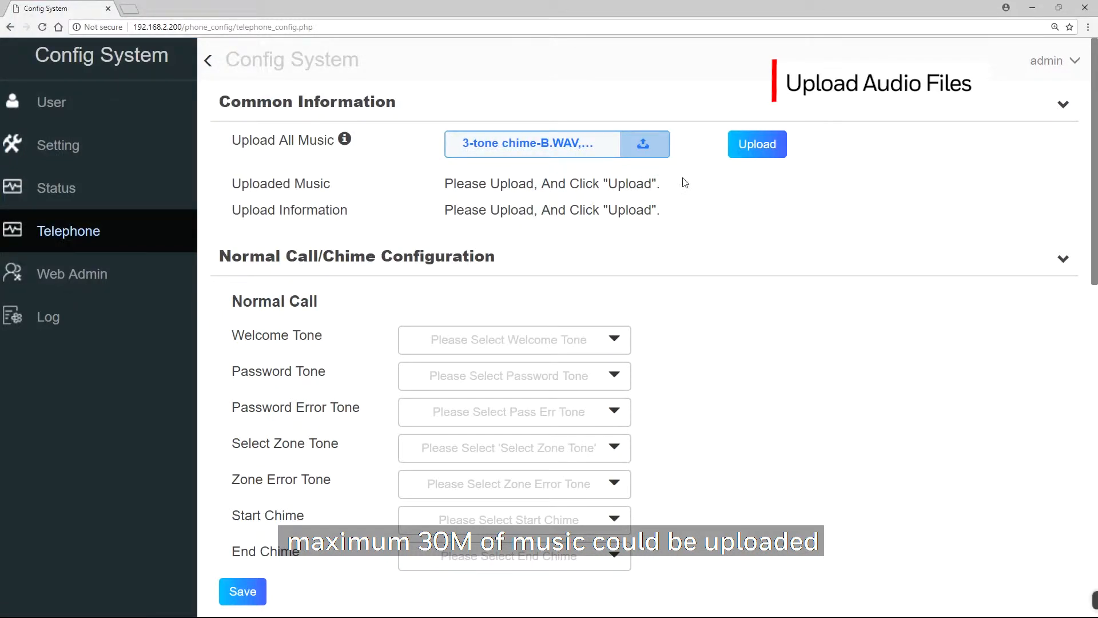
left_click(758, 151)
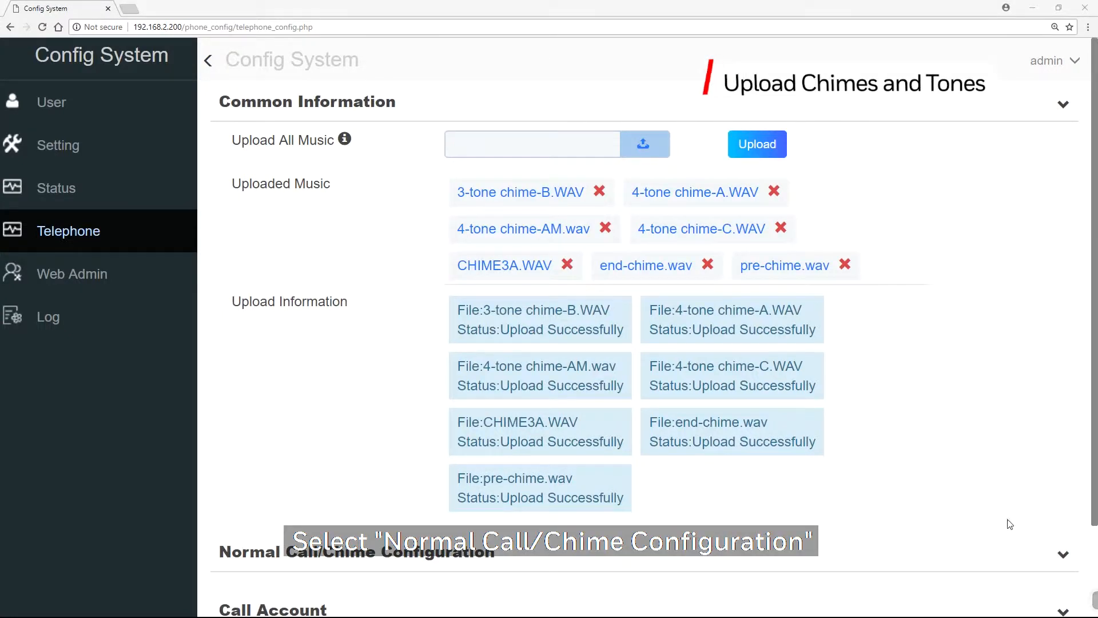
Step: Expand the Normal Call/Chime Configuration and set the Welcome Tone to 3-tone chime-B.WAV
left_click(1058, 556)
scroll(1022, 542, "down", 4)
scroll(1018, 539, "down", 2)
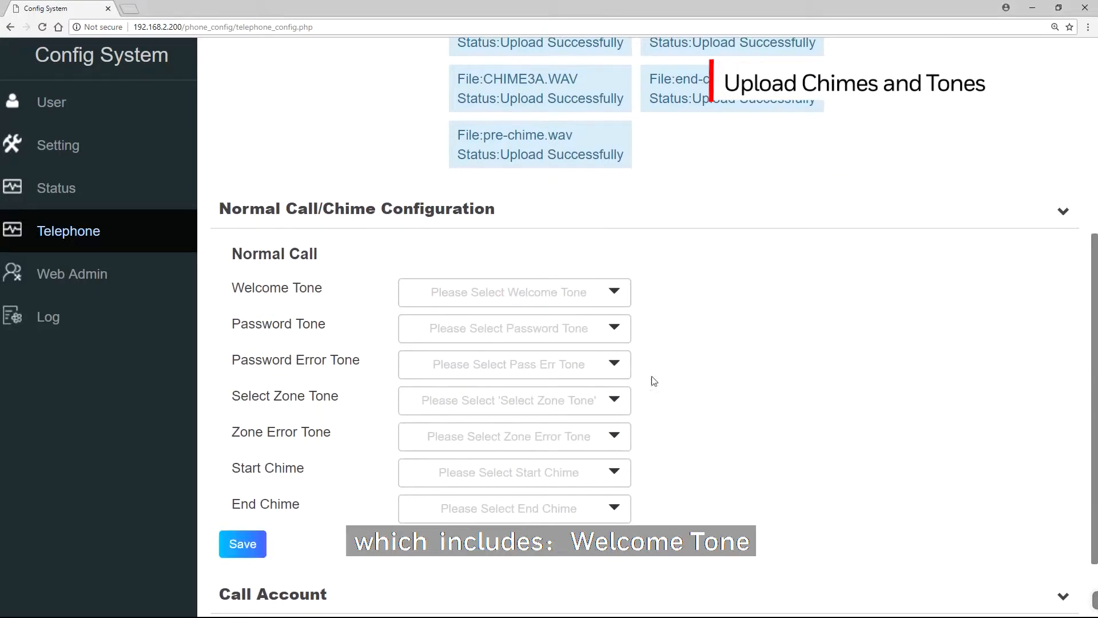
left_click(581, 294)
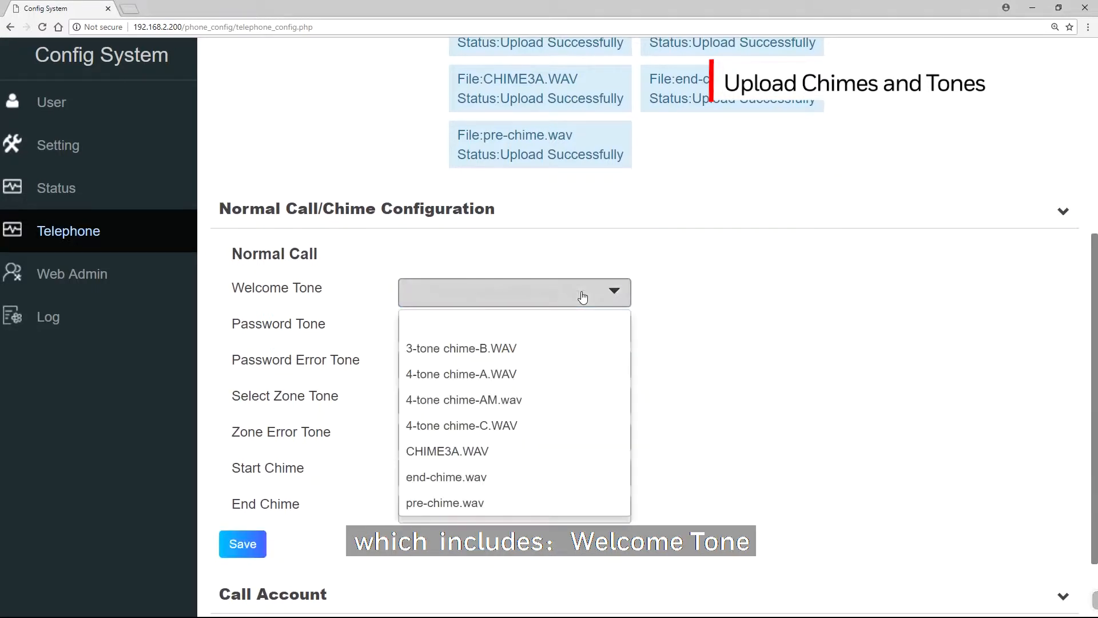
left_click(549, 348)
Step: Set the Password Tone to 4-tone chime-A.WAV and the Password Error Tone to 4-tone chime-AM.wav
left_click(552, 336)
left_click(535, 405)
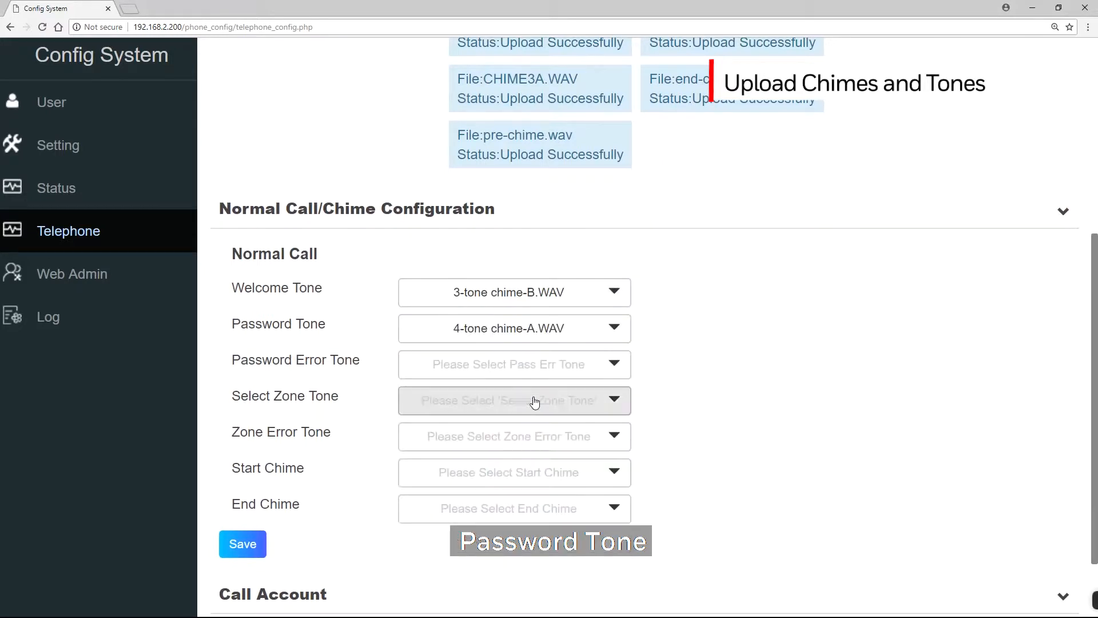
left_click(532, 373)
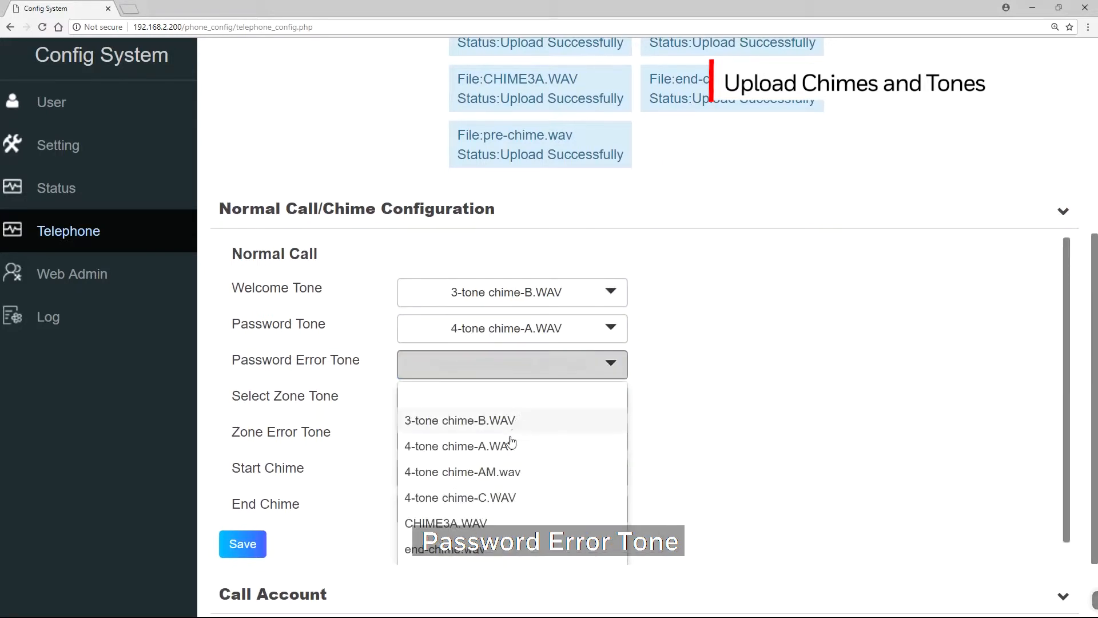
left_click(503, 471)
Step: Set the Select Zone Tone to 4-tone chime-C.WAV and the Zone Error Tone to CHIME3A.WAV
left_click(521, 411)
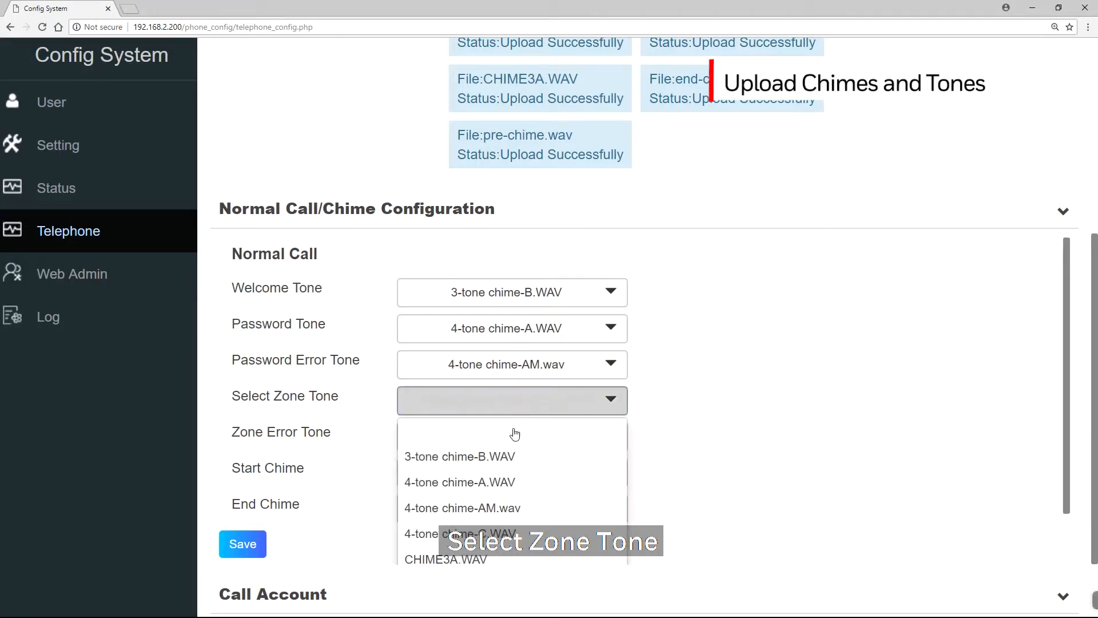
left_click(503, 530)
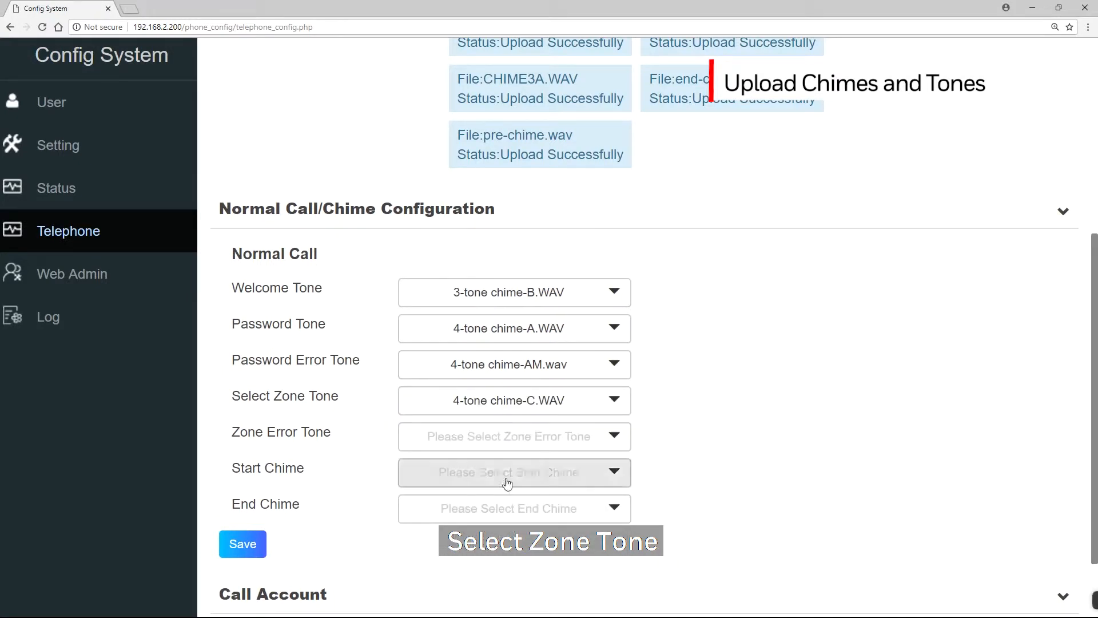
left_click(505, 443)
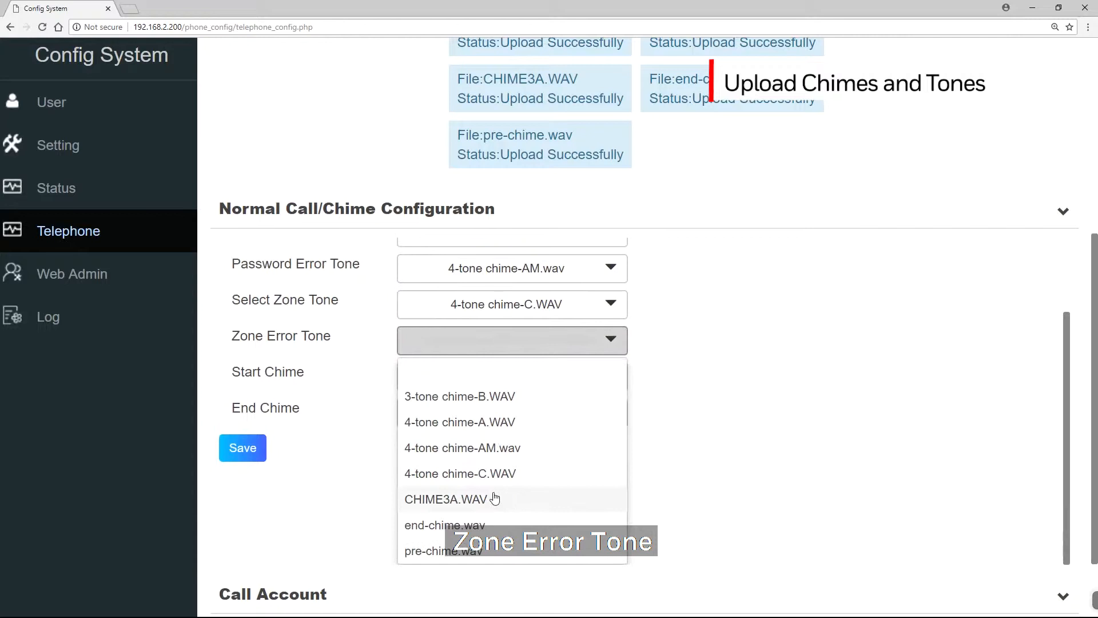
left_click(490, 498)
Step: Set the Start Chime to pre-chime.wav and the End Chime to end-chime.wav
left_click(500, 477)
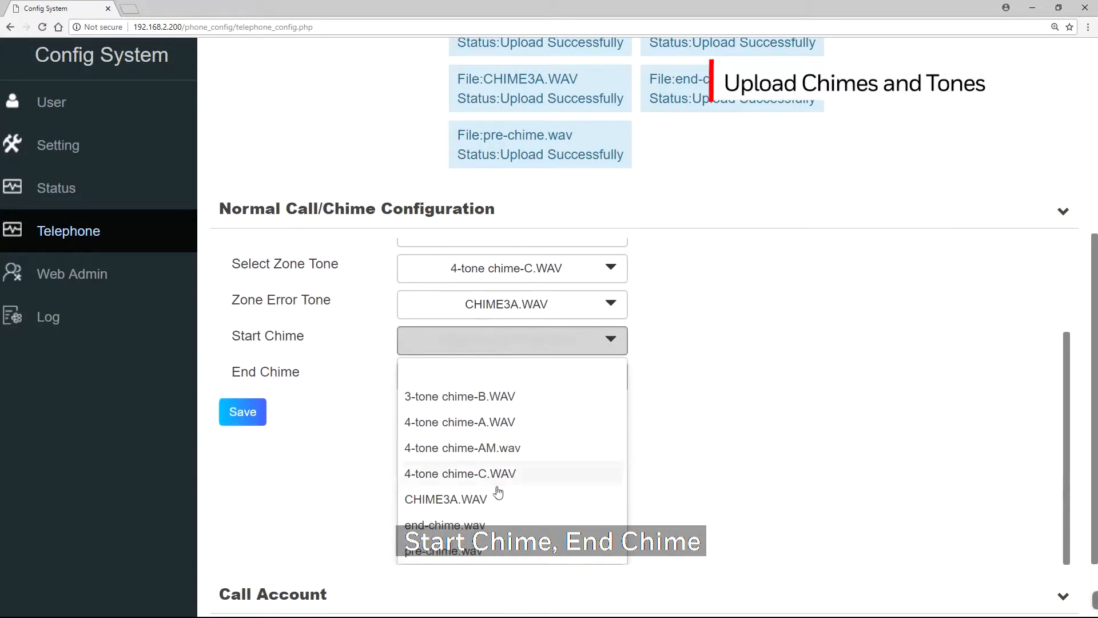
left_click(472, 551)
left_click(486, 517)
left_click(485, 526)
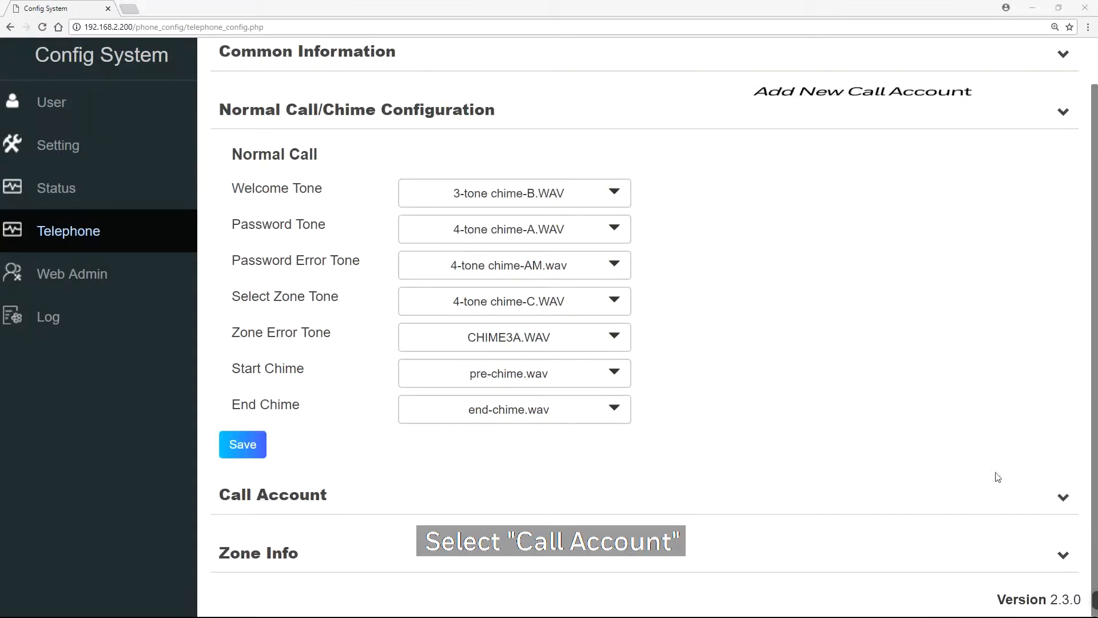
left_click(1063, 496)
scroll(1057, 495, "down", 2)
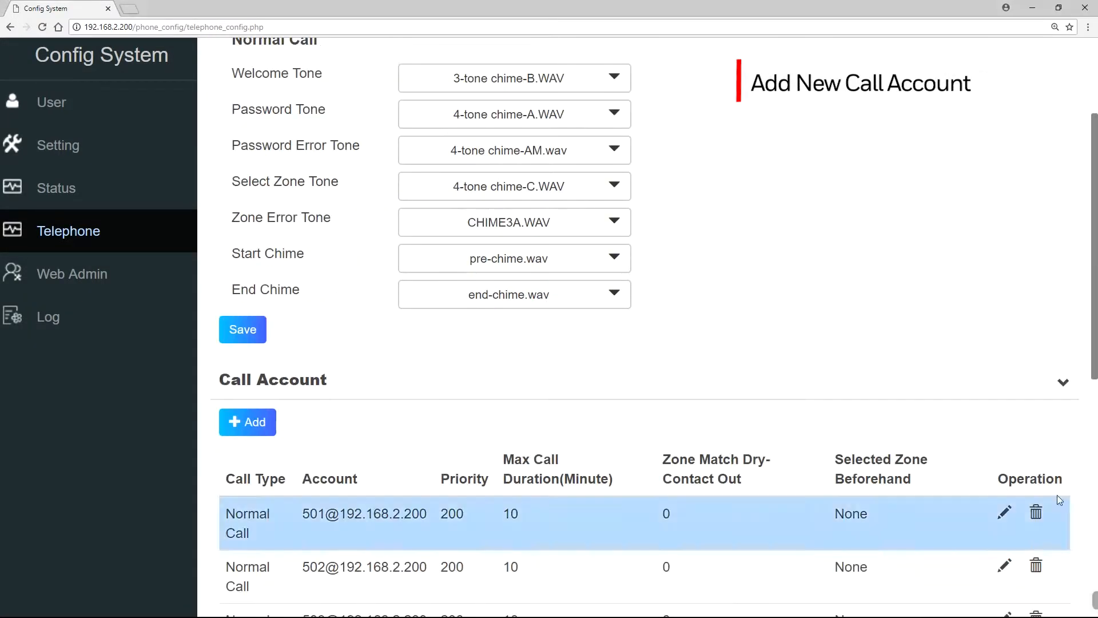
left_click(260, 436)
left_click(537, 166)
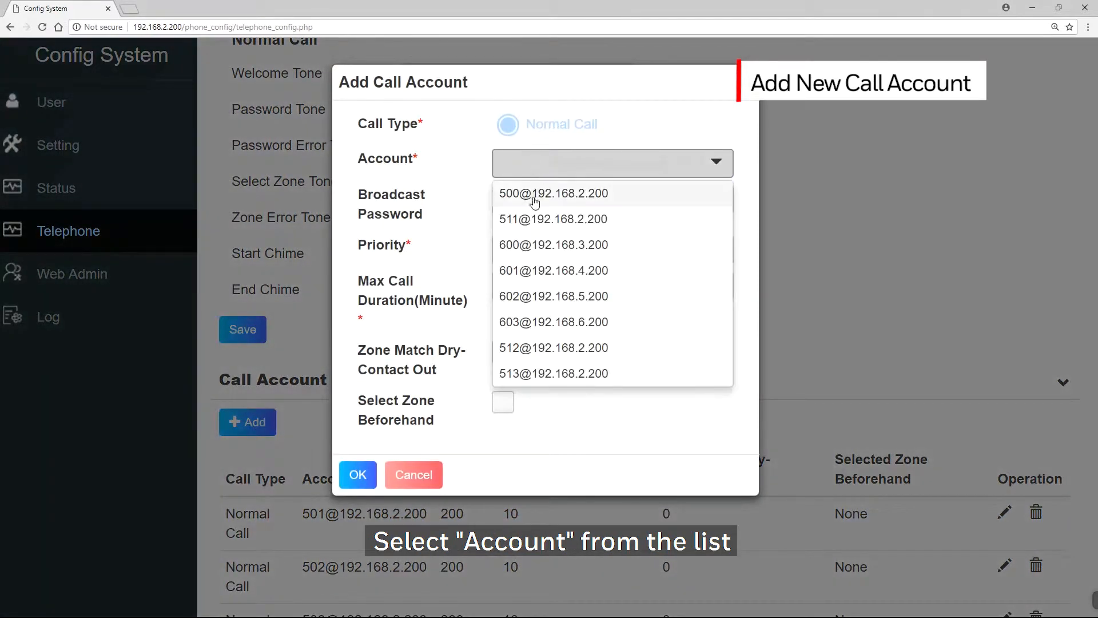
left_click(536, 220)
Step: Enter the broadcast password for the new call account
left_click(534, 202)
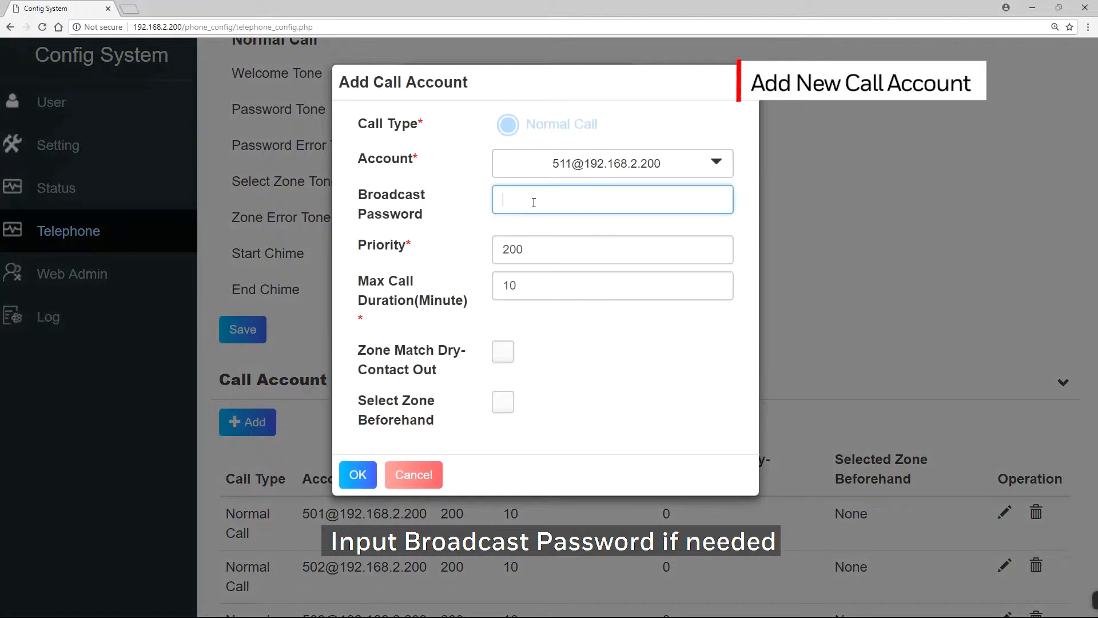
type("••••••")
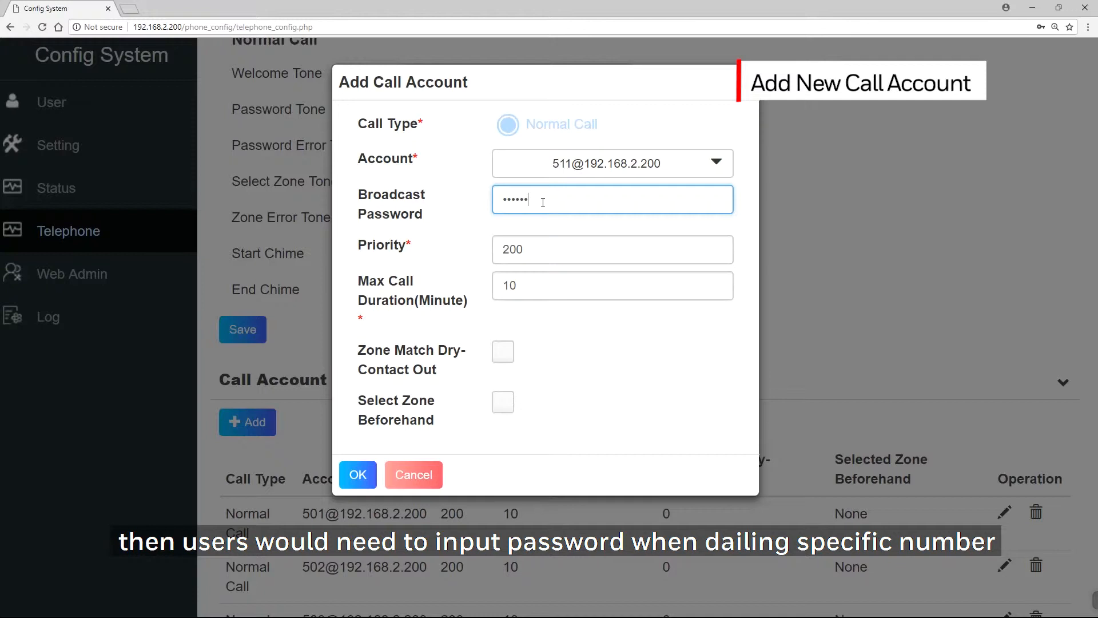
Step: Keep priority 200 and max call duration 10, and enable Zone Match Dry-Contact Out
left_click(551, 249)
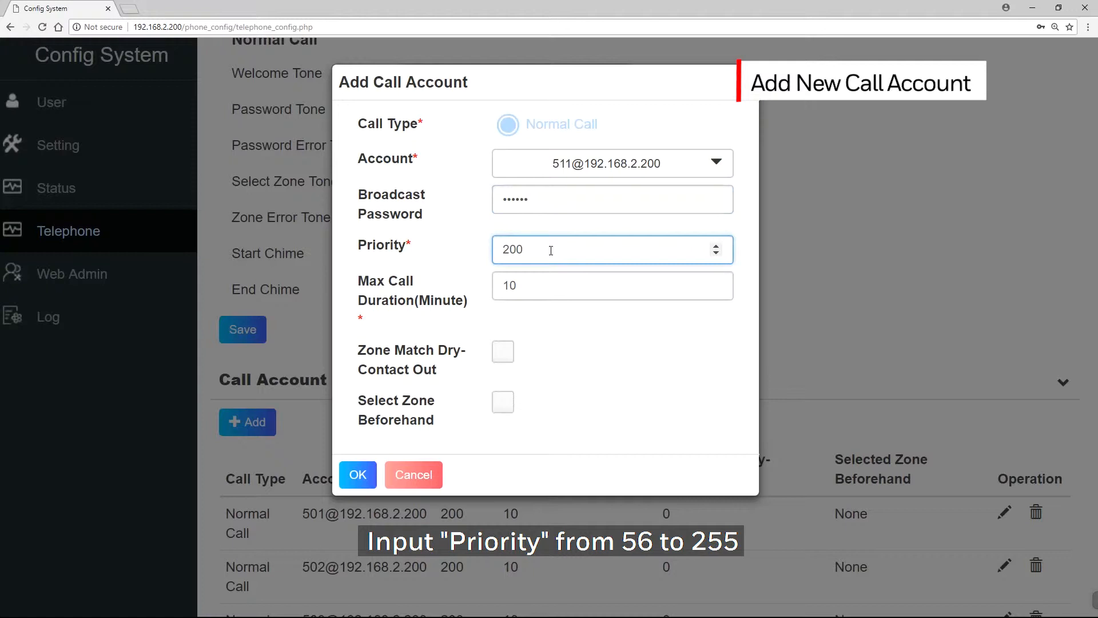
left_click(546, 285)
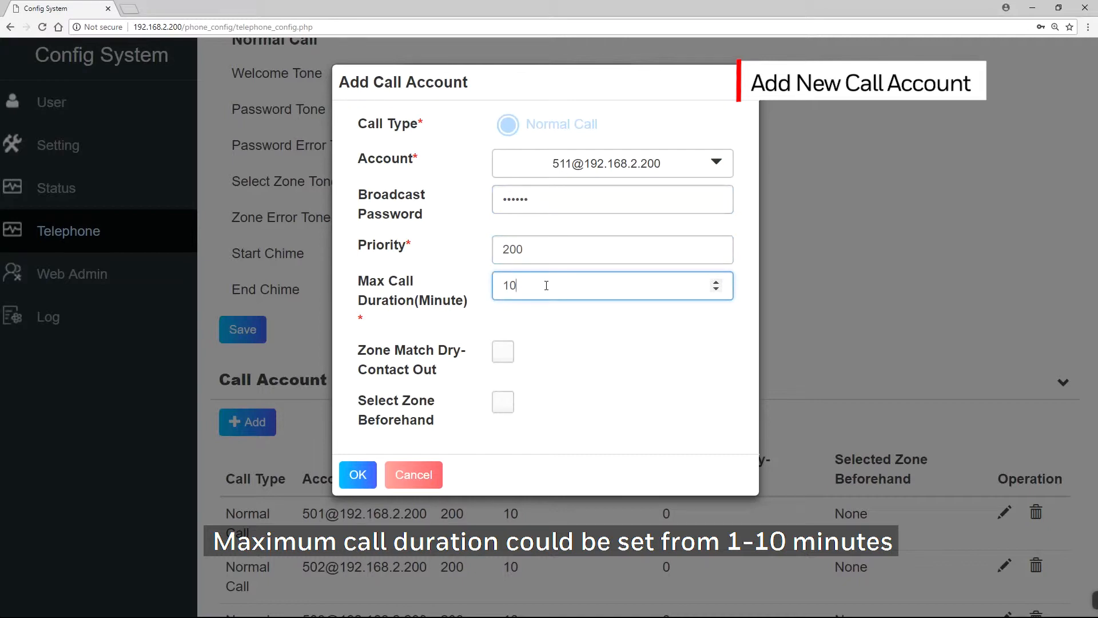
left_click(503, 359)
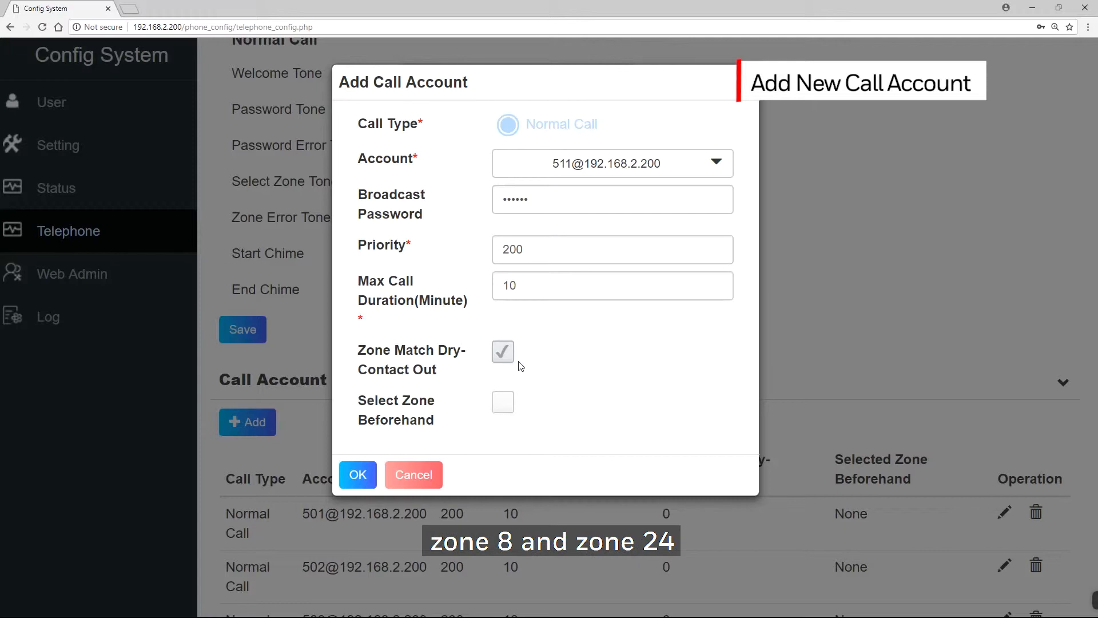
Step: Enable Select Zone Beforehand and select all zones in the zone table
left_click(503, 402)
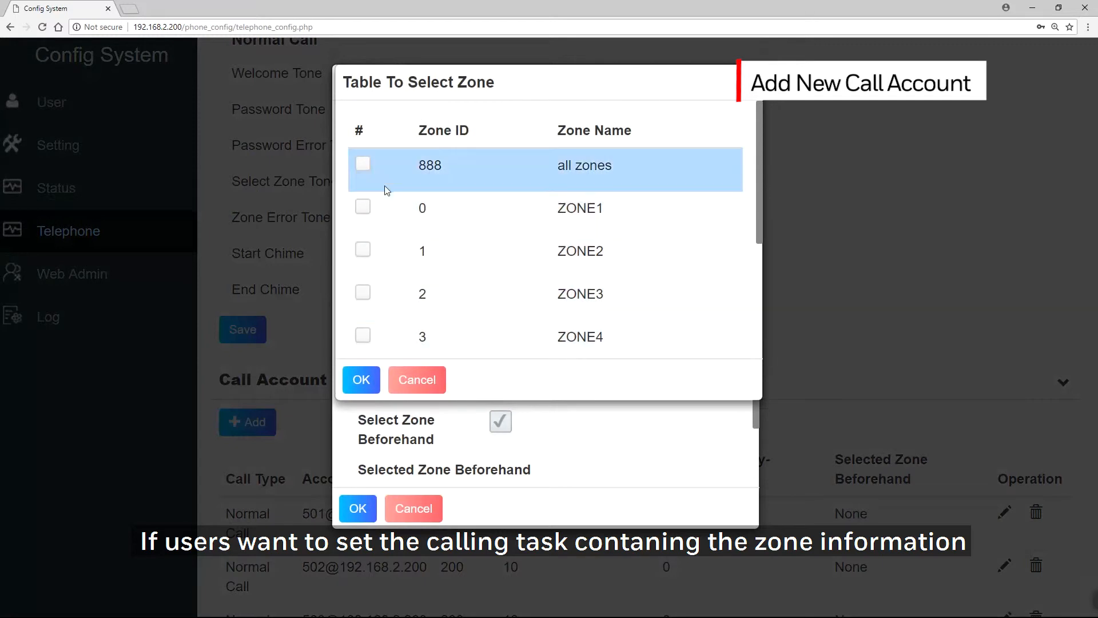
left_click(364, 166)
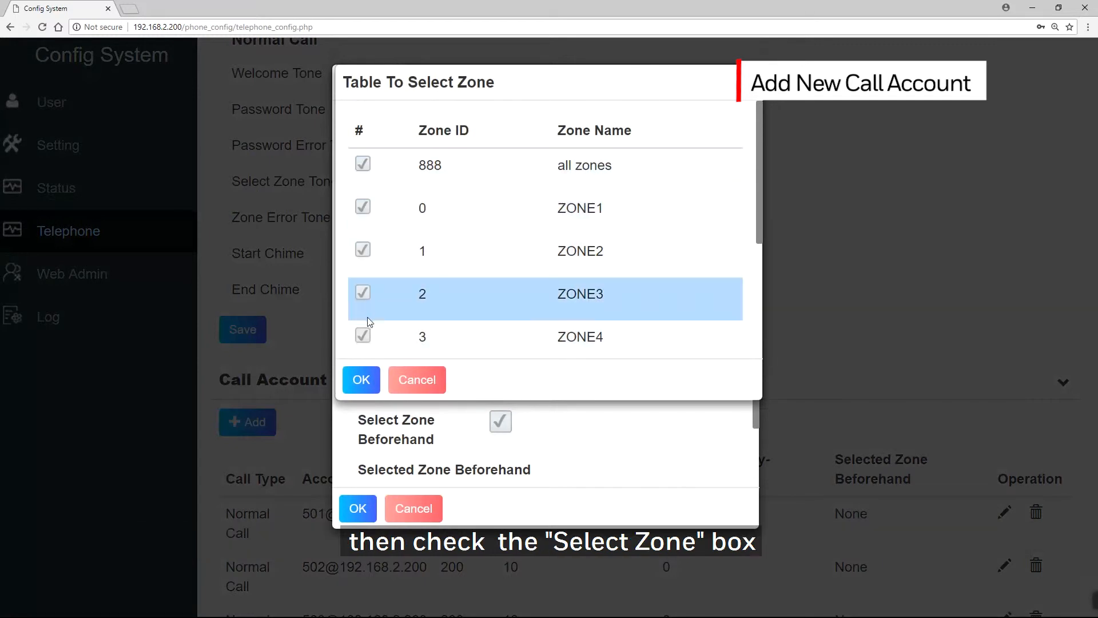
scroll(368, 292, "down", 4)
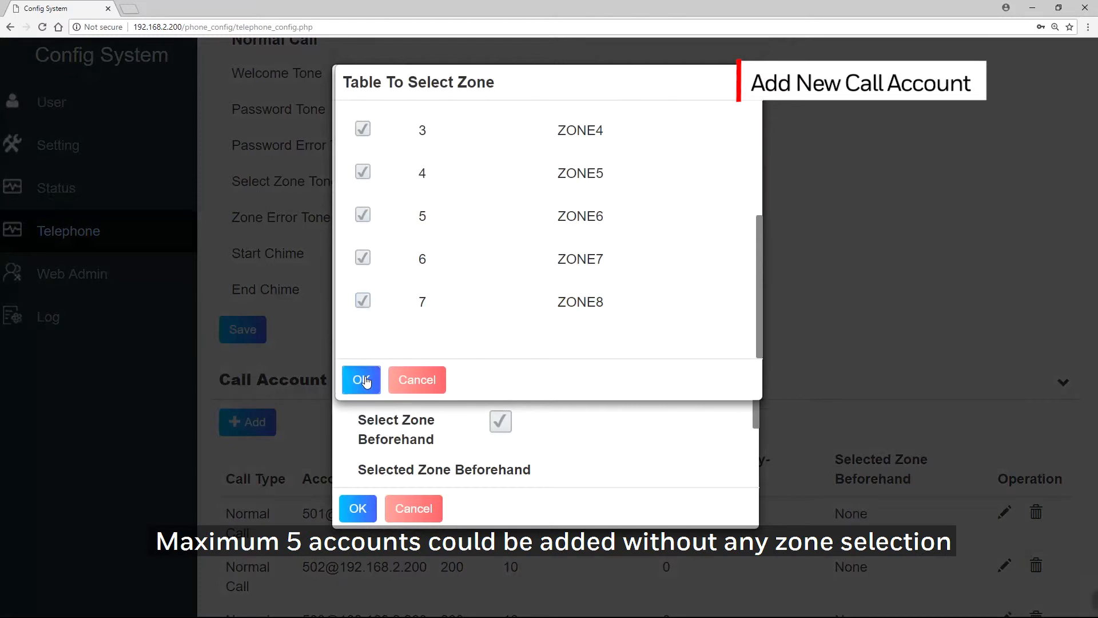
left_click(362, 380)
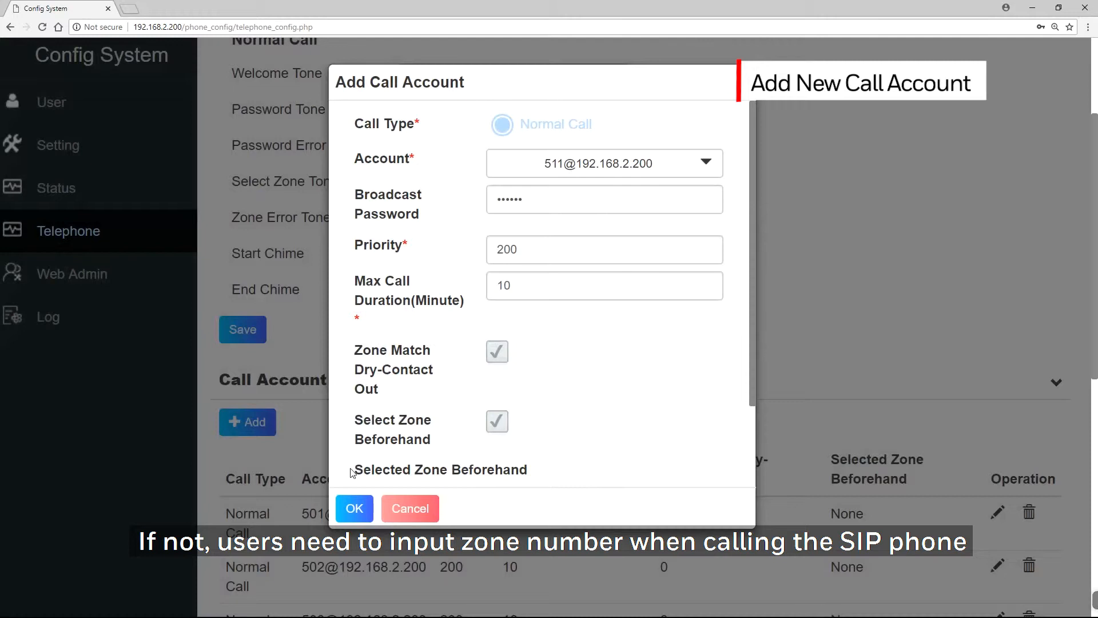
Step: Confirm adding the new call account to the call account list
left_click(355, 509)
scroll(1050, 242, "down", 9)
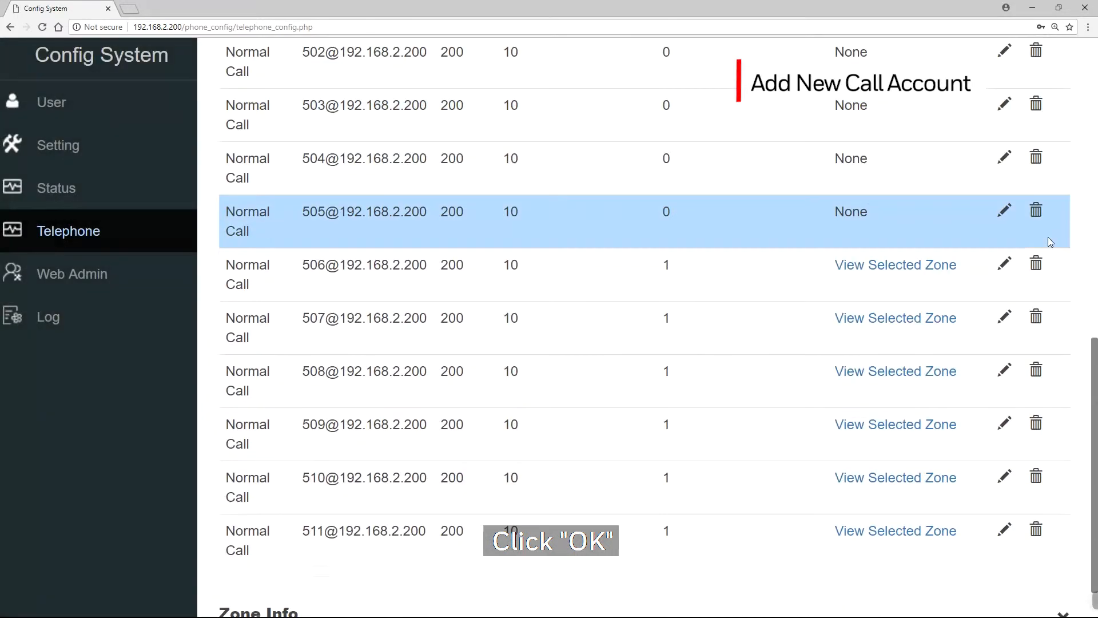
scroll(1051, 236, "down", 1)
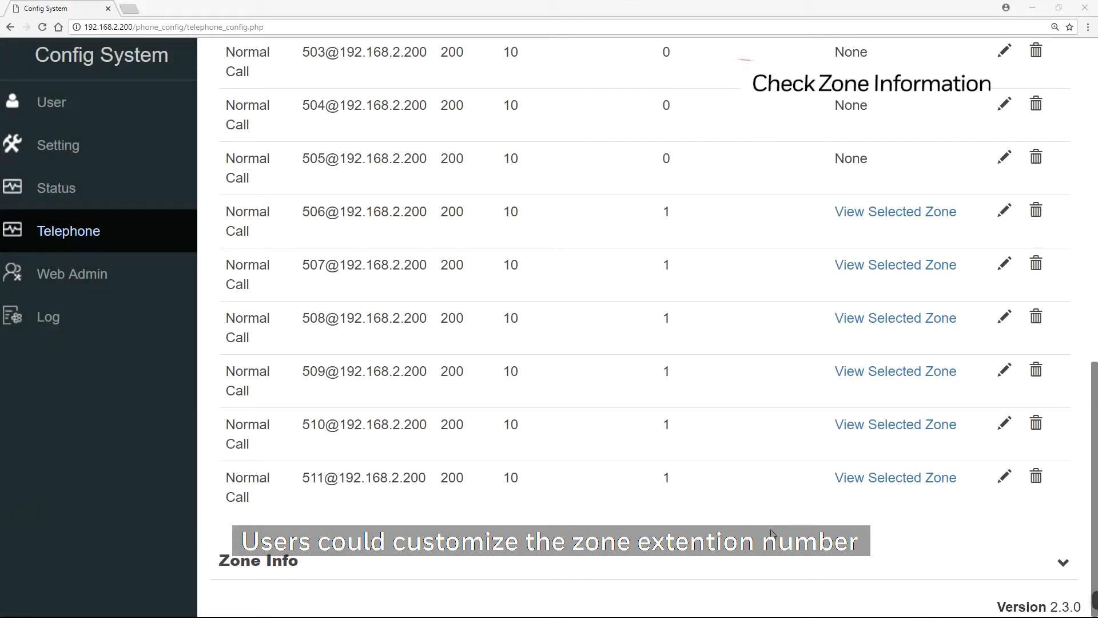
Step: Expand Zone Info, set the all zones extension number to 123, and save
left_click(1063, 565)
scroll(1062, 565, "down", 5)
left_click(750, 493)
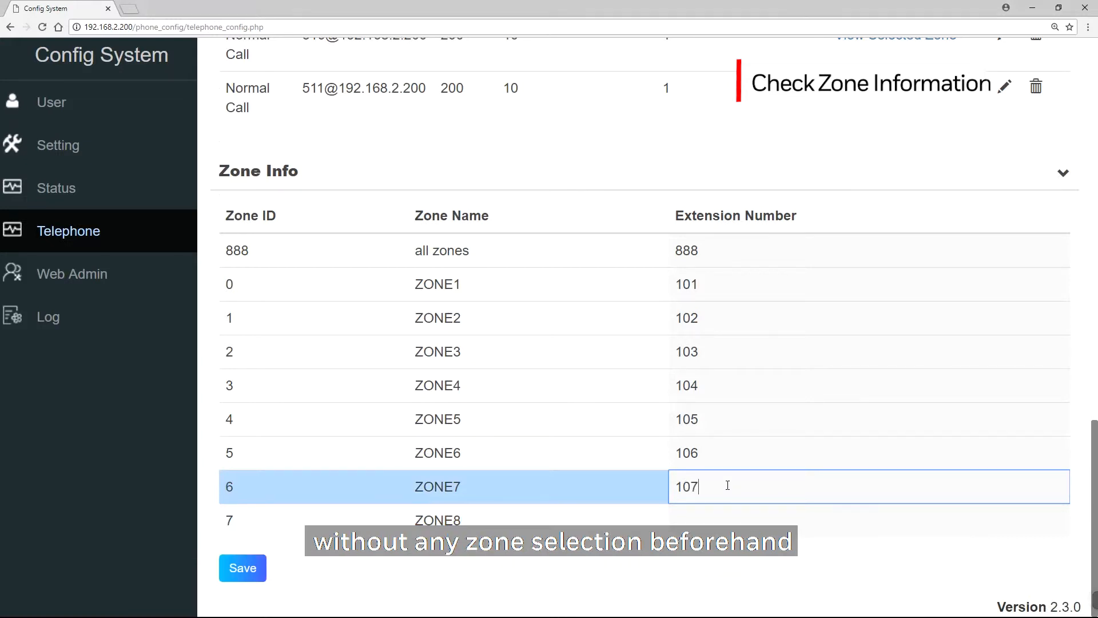
left_click(718, 518)
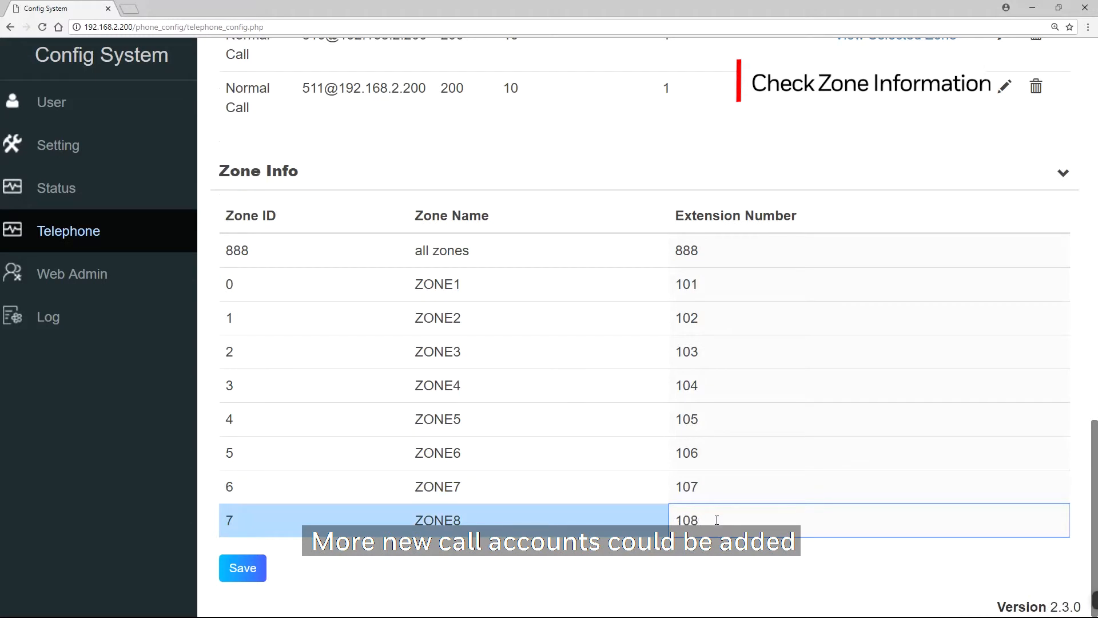
left_click(725, 252)
type("123")
left_click(253, 589)
Step: Open the Log page and page through the data log records
left_click(54, 320)
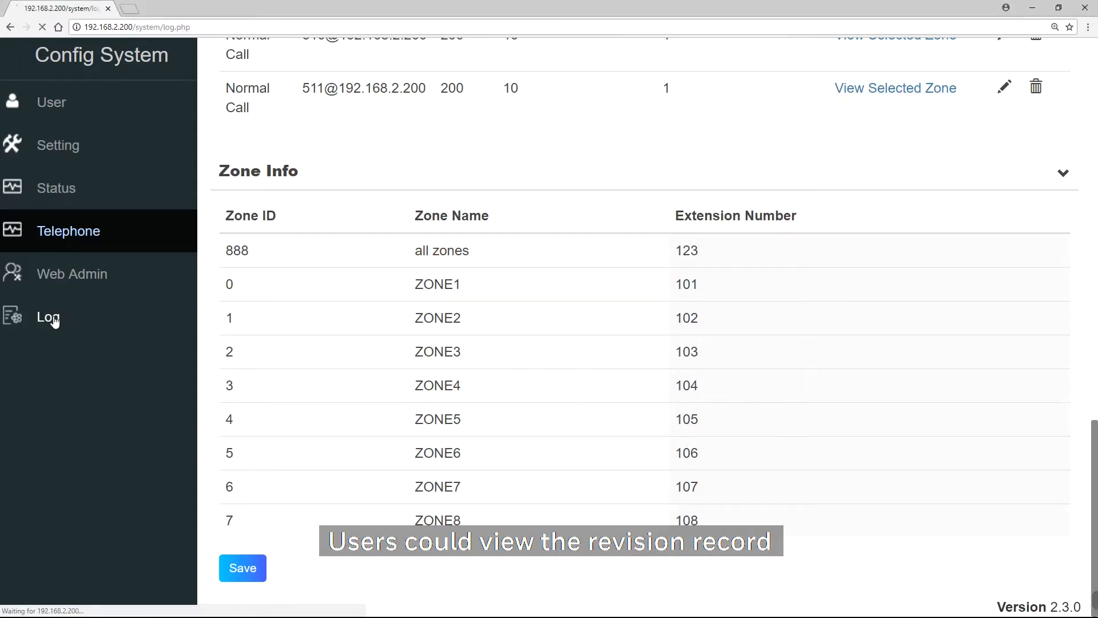
scroll(191, 435, "down", 5)
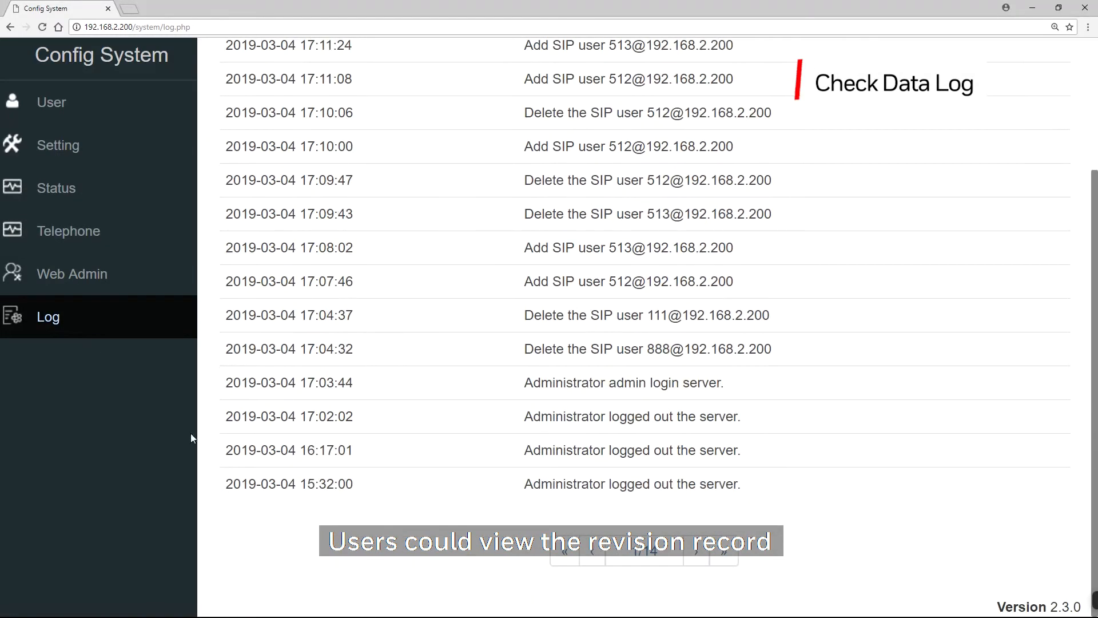
left_click(696, 554)
left_click(698, 555)
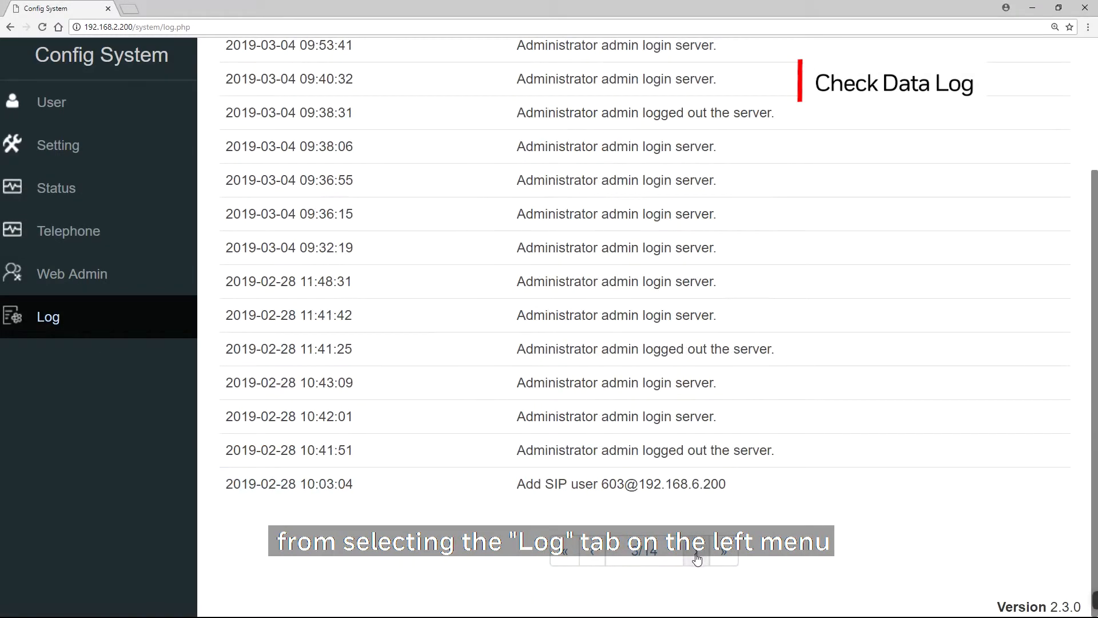